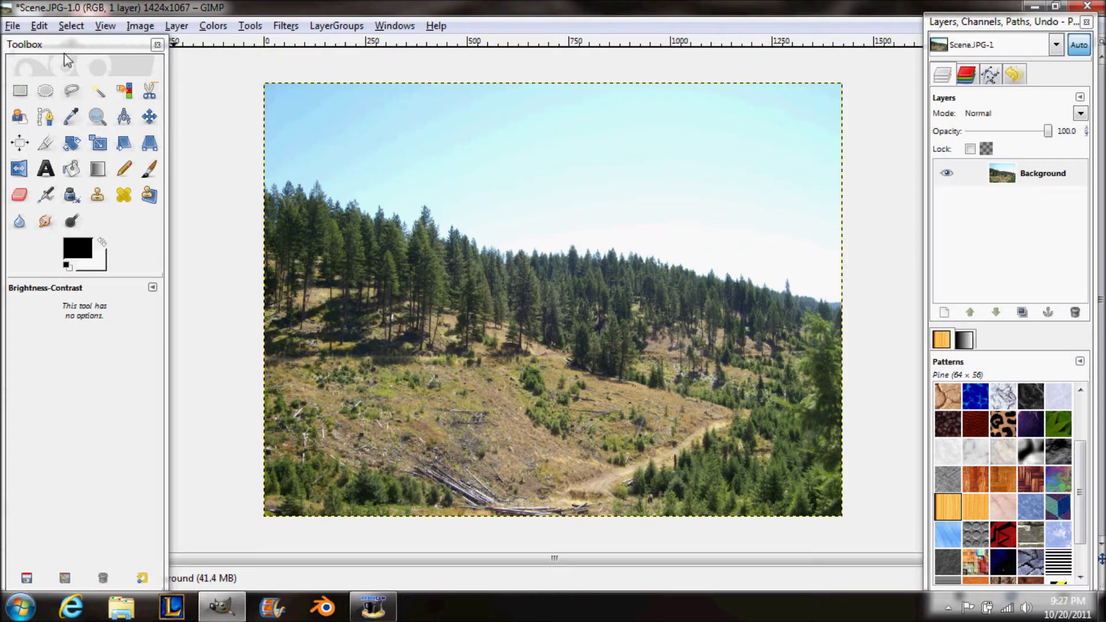
- Open mountain.jpg from the Desktop as a new layer in the forest scene image
{"action": "left_click", "coordinate": [14, 29]}
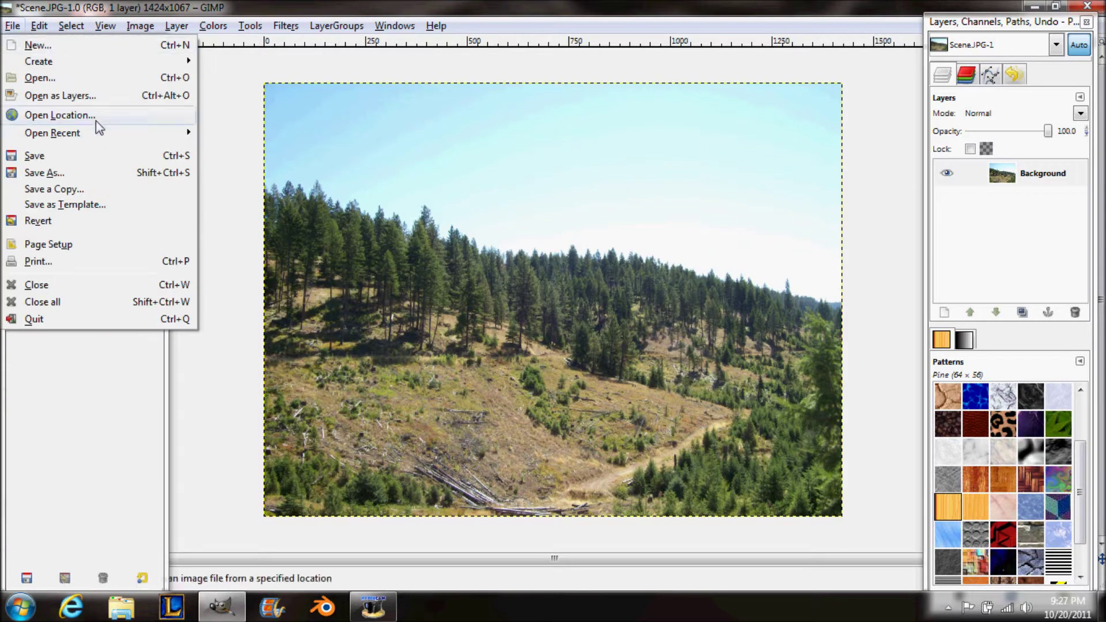
{"action": "left_click", "coordinate": [86, 97]}
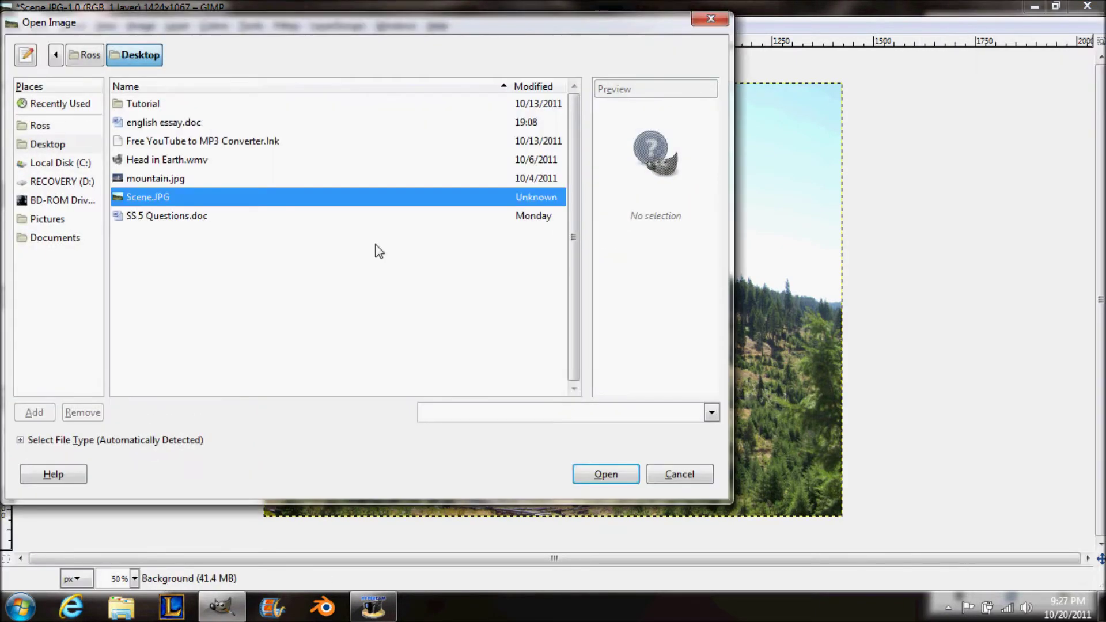
{"action": "left_click", "coordinate": [171, 181]}
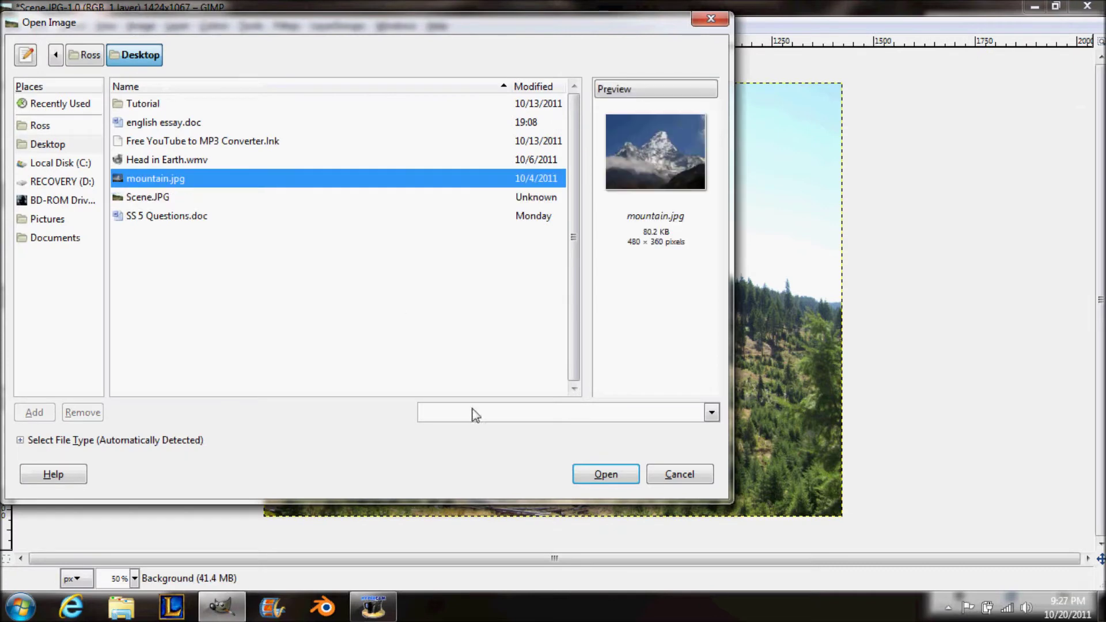
{"action": "left_click", "coordinate": [604, 474]}
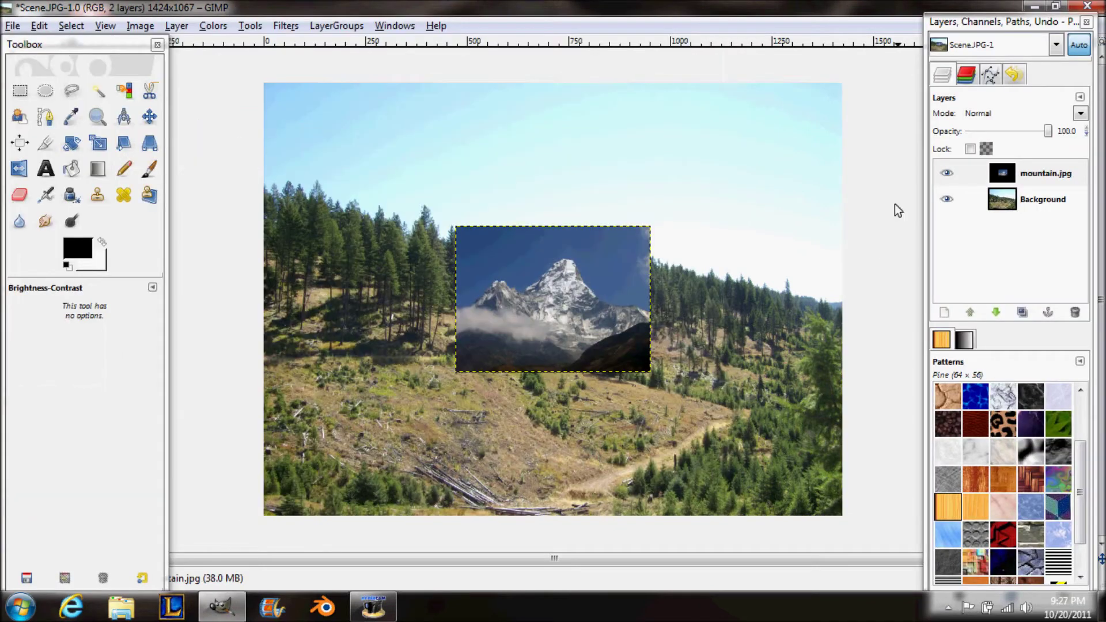
- Add an alpha channel to the mountain.jpg layer
{"action": "left_click", "coordinate": [1047, 180]}
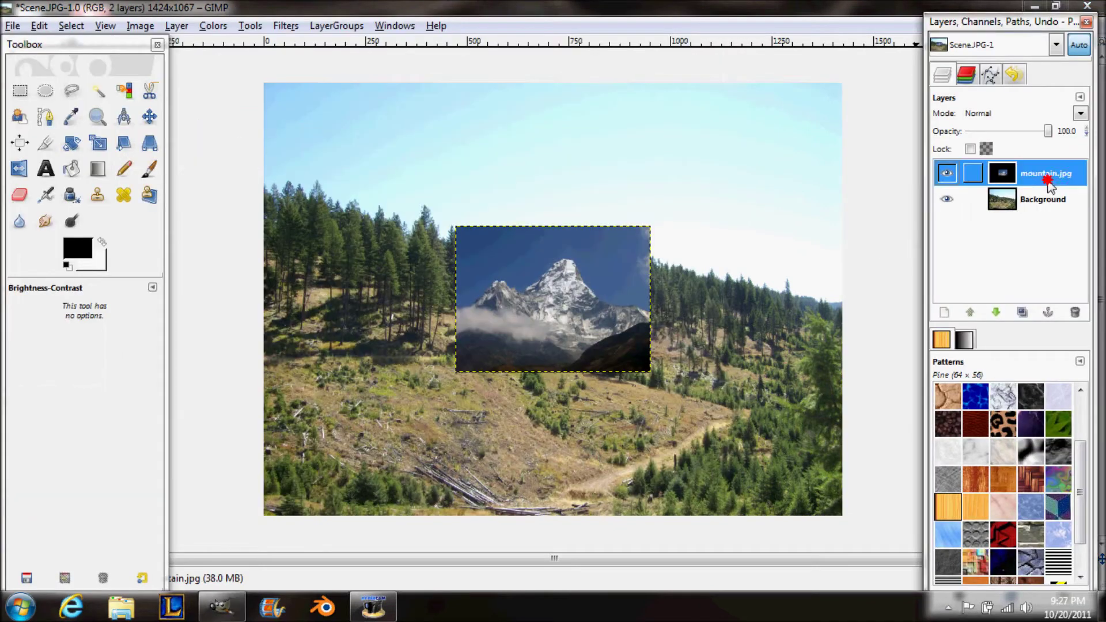
{"action": "right_click", "coordinate": [1029, 180]}
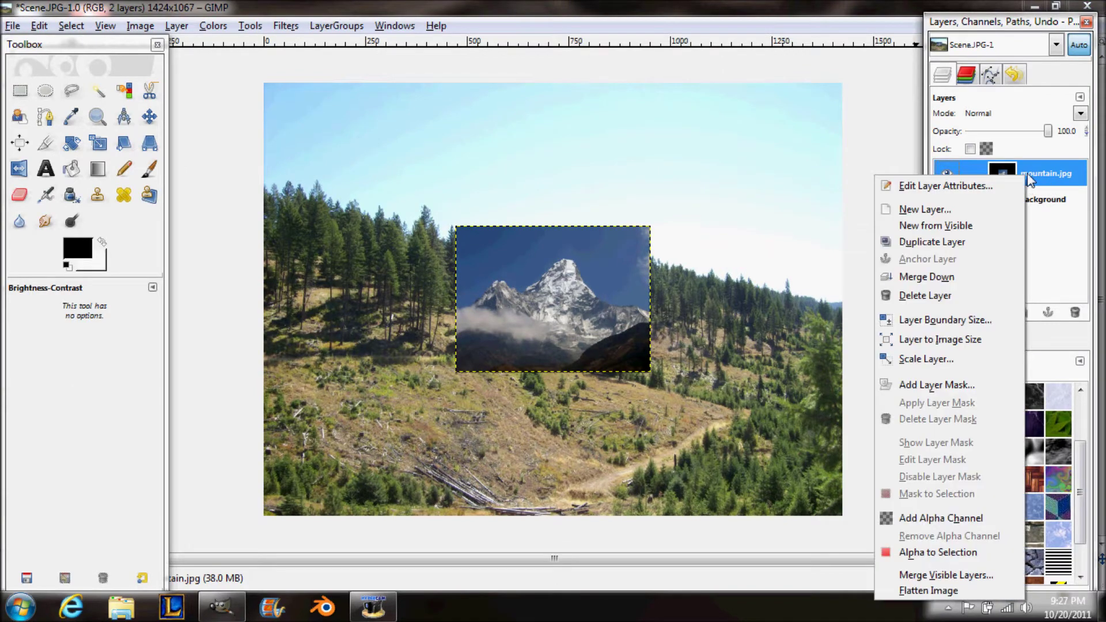
{"action": "left_click", "coordinate": [951, 518]}
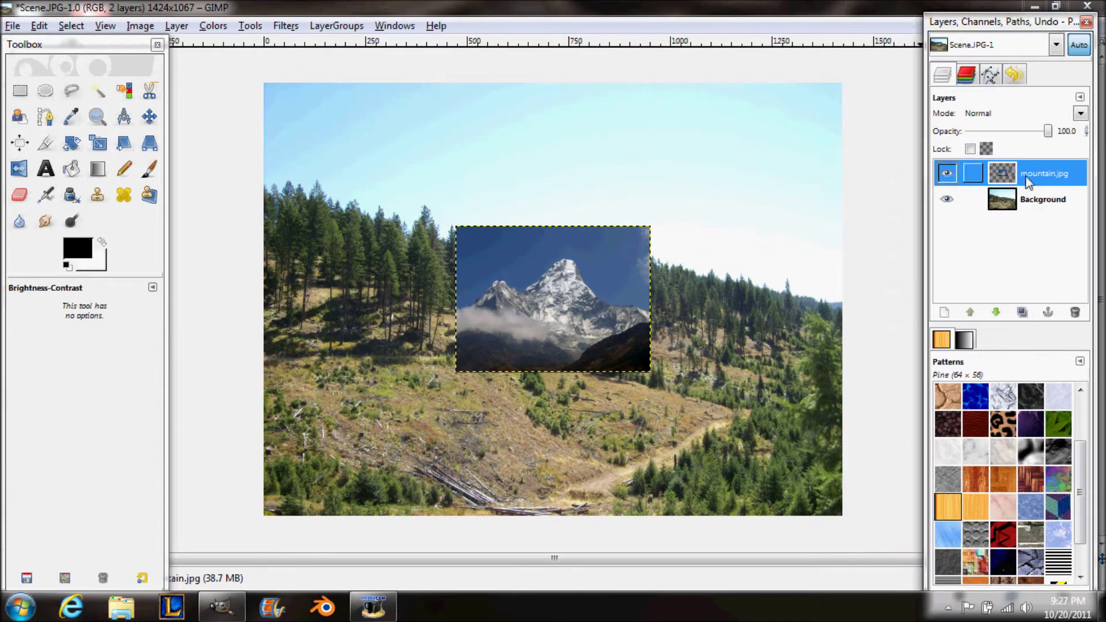
- Erase the dark foothills and low clouds beneath the mountain with the Circle Fuzzy (19) eraser at scale 1.81
{"action": "left_click", "coordinate": [20, 195]}
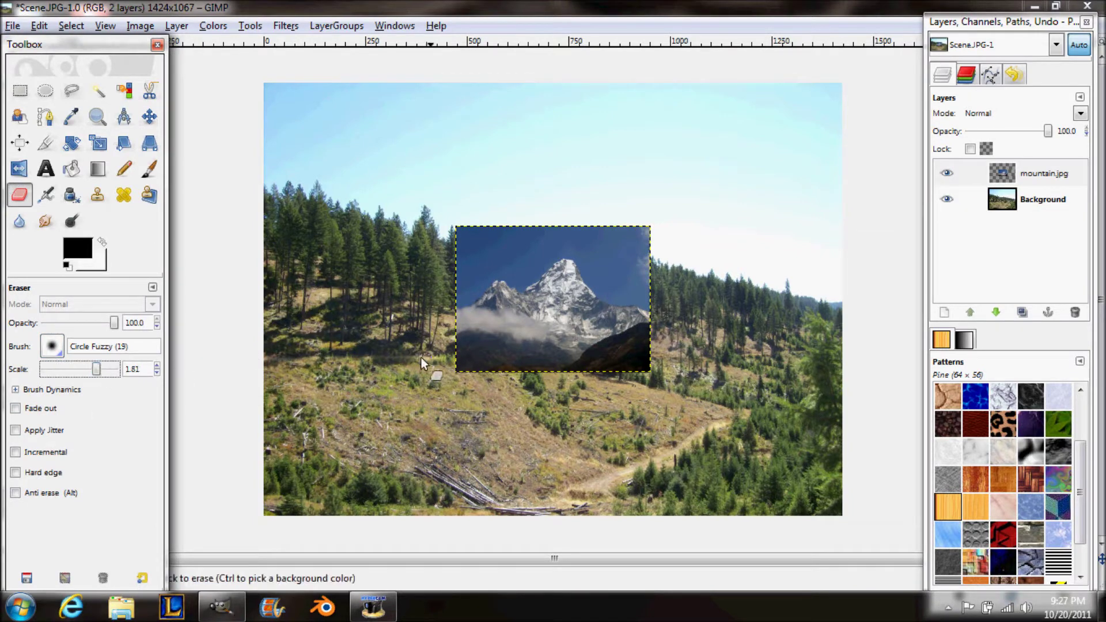
{"action": "left_click", "coordinate": [458, 364]}
{"action": "mouse_move", "coordinate": [489, 396]}
{"action": "left_mouse_down"}
{"action": "mouse_move", "coordinate": [492, 369]}
{"action": "mouse_move", "coordinate": [555, 376]}
{"action": "mouse_move", "coordinate": [474, 376]}
{"action": "mouse_move", "coordinate": [559, 381]}
{"action": "mouse_move", "coordinate": [641, 364]}
{"action": "mouse_move", "coordinate": [640, 377]}
{"action": "mouse_move", "coordinate": [618, 380]}
{"action": "mouse_move", "coordinate": [657, 332]}
{"action": "left_mouse_up"}
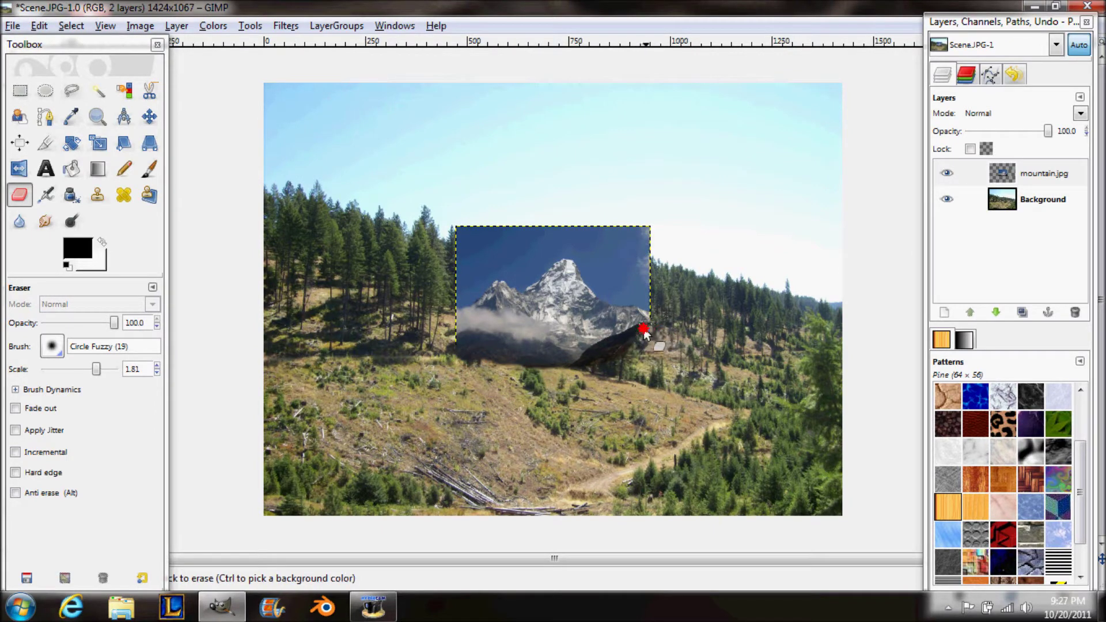
{"action": "mouse_move", "coordinate": [641, 334]}
{"action": "left_mouse_down"}
{"action": "mouse_move", "coordinate": [616, 345]}
{"action": "mouse_move", "coordinate": [658, 329]}
{"action": "mouse_move", "coordinate": [600, 364]}
{"action": "left_mouse_up"}
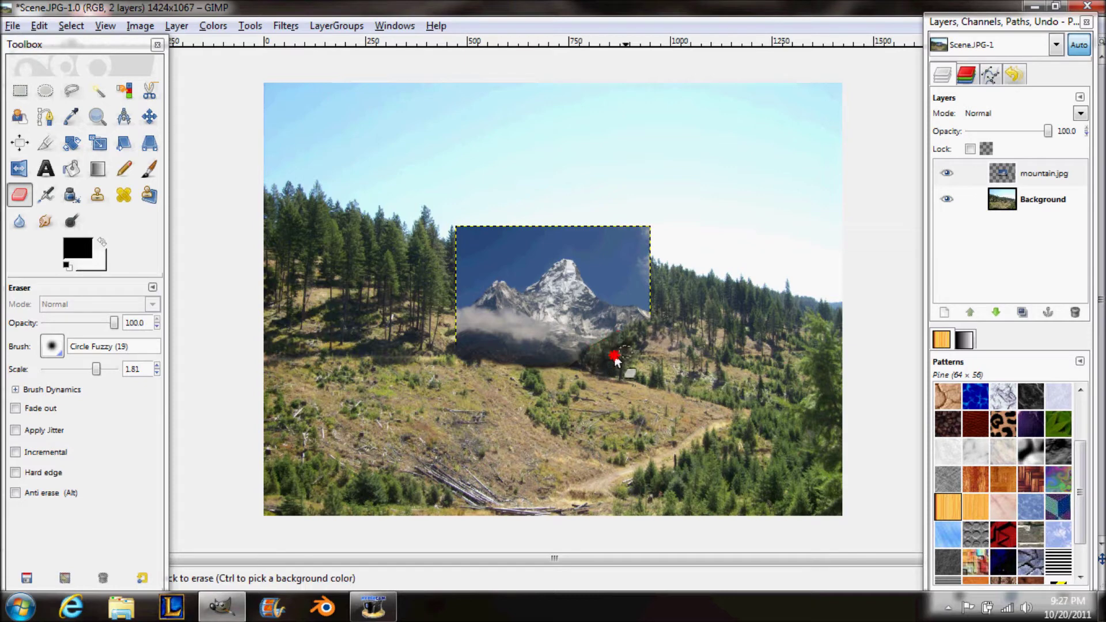
{"action": "mouse_move", "coordinate": [632, 358]}
{"action": "left_mouse_down"}
{"action": "mouse_move", "coordinate": [524, 366]}
{"action": "mouse_move", "coordinate": [447, 349]}
{"action": "mouse_move", "coordinate": [461, 319]}
{"action": "left_mouse_up"}
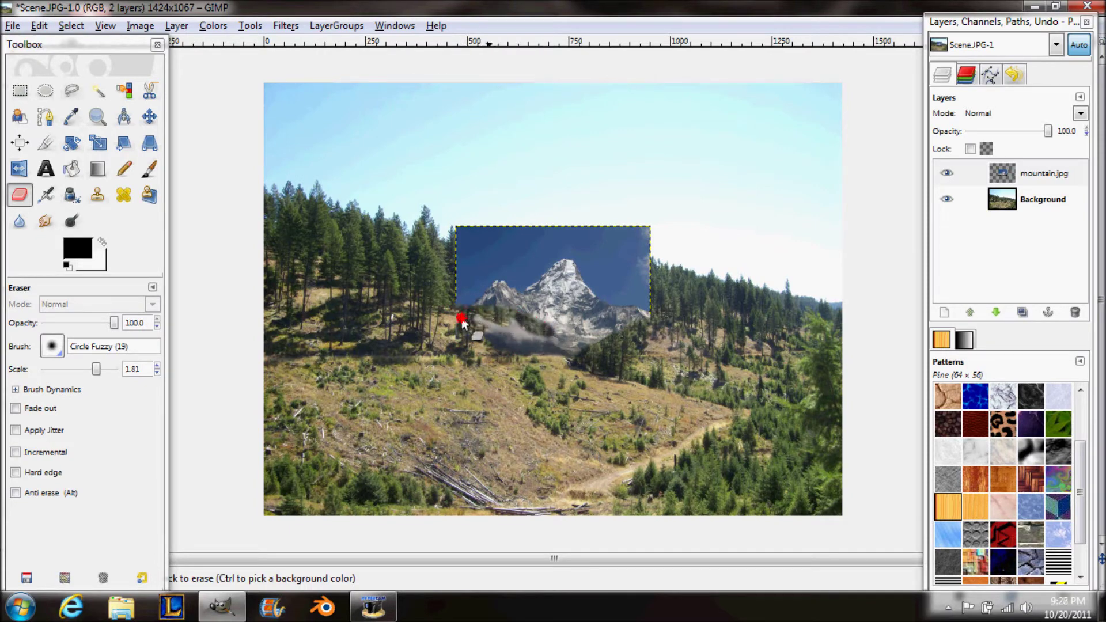
{"action": "left_click_drag", "start_coordinate": [462, 322], "coordinate": [555, 345]}
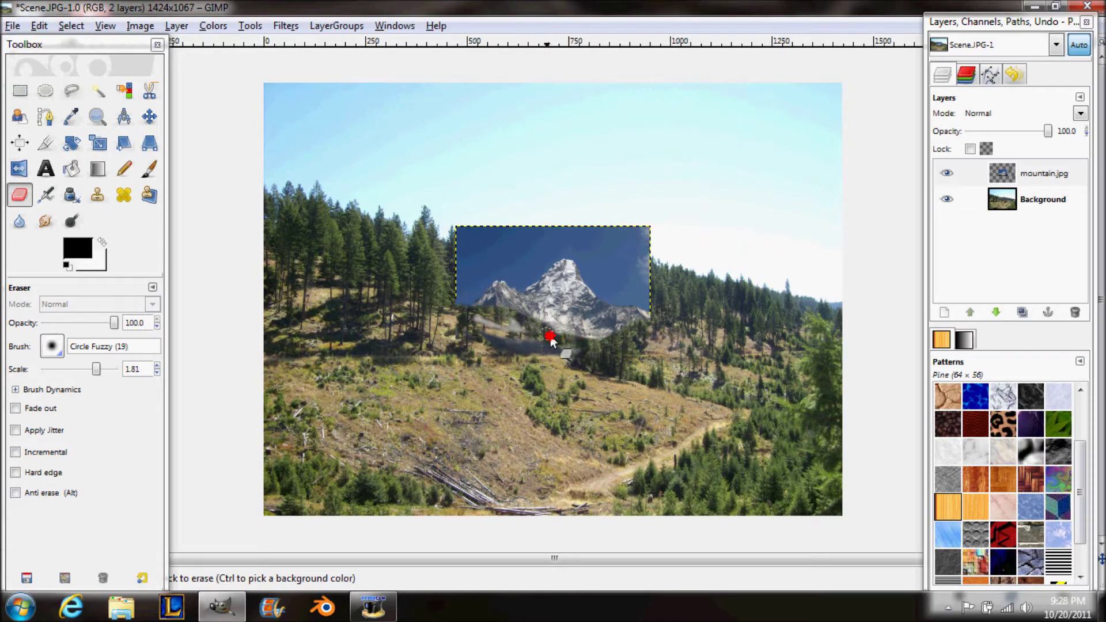
{"action": "left_click_drag", "start_coordinate": [564, 358], "coordinate": [587, 357]}
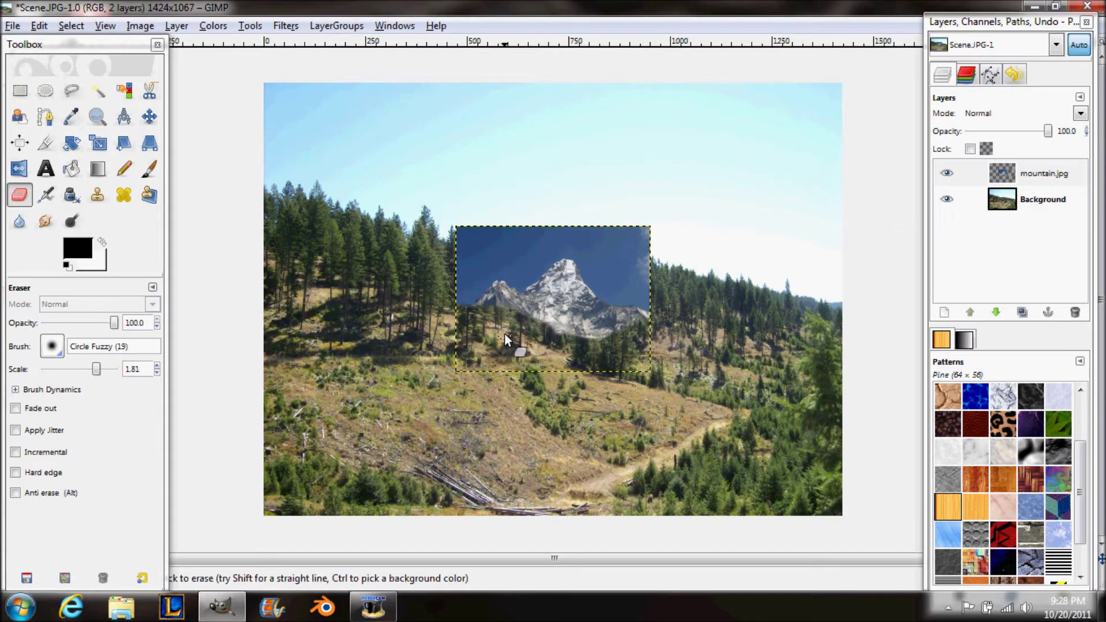
- Fuzzy-select the blue sky around the mountain peaks at threshold 15.0 and delete it
{"action": "scroll", "coordinate": [504, 334], "scroll_direction": "up", "scroll_amount": 2}
{"action": "key", "text": "shift+o"}
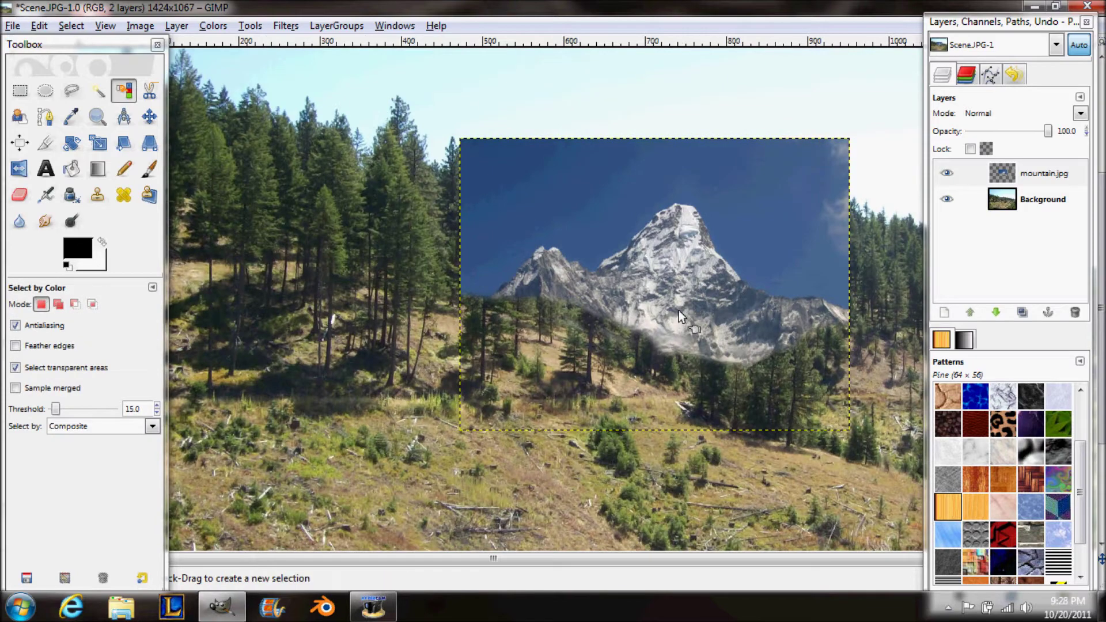
{"action": "left_click", "coordinate": [97, 93]}
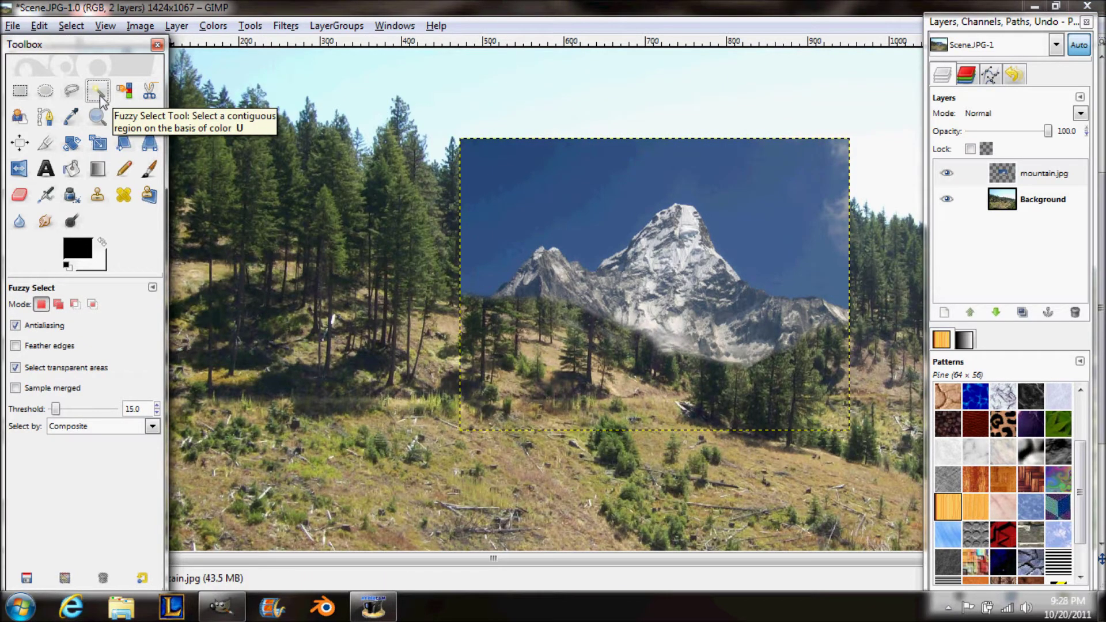
{"action": "left_click", "coordinate": [519, 178]}
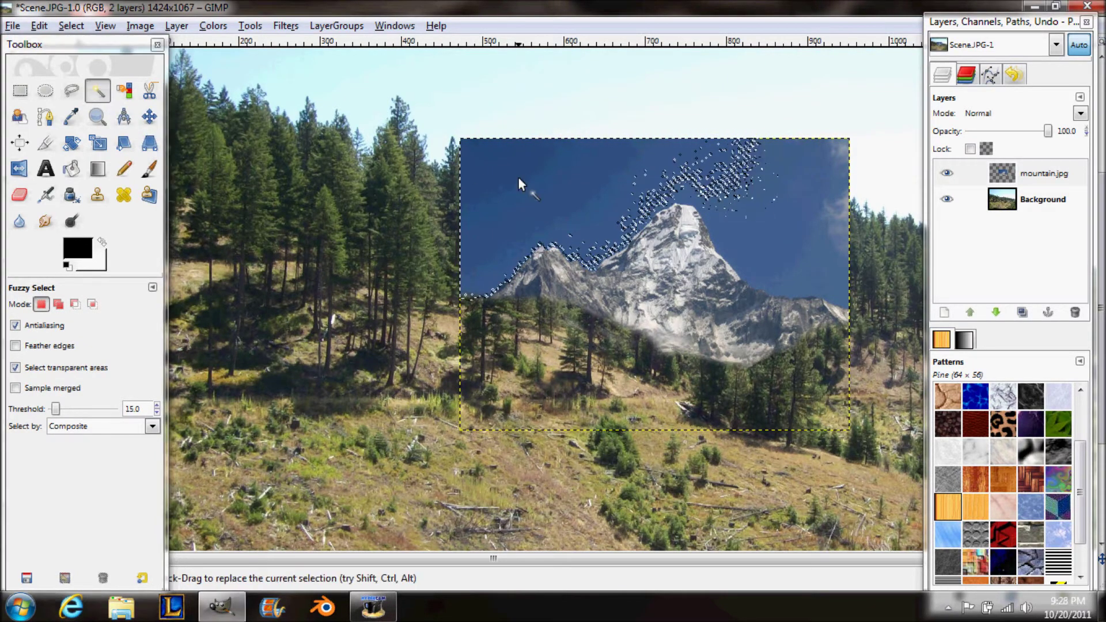
{"action": "key", "text": "Delete"}
- Select the entire mountain layer area and erase the leftover sky specks and cloud patches around the peaks
{"action": "left_click_drag", "start_coordinate": [841, 162], "coordinate": [843, 165]}
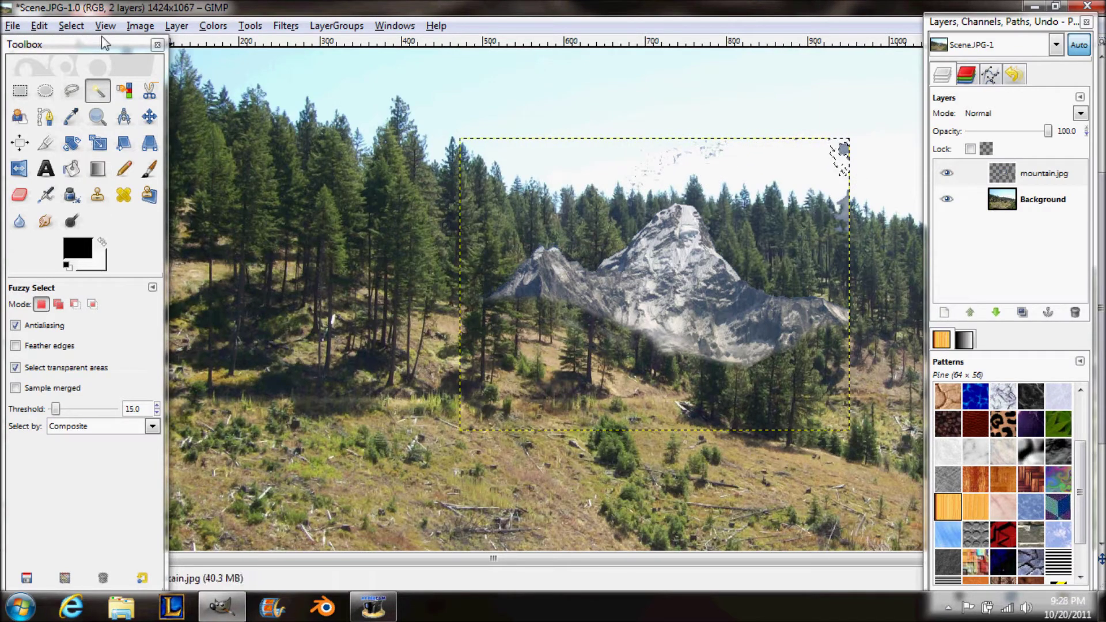
{"action": "left_click", "coordinate": [71, 25]}
{"action": "left_click", "coordinate": [87, 46]}
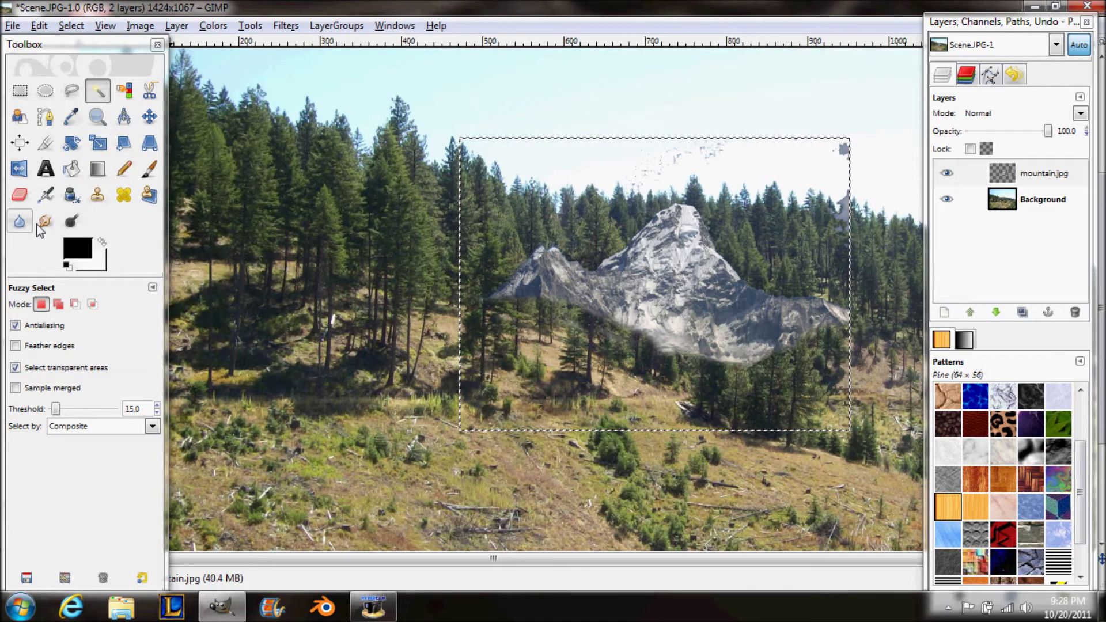
{"action": "left_click", "coordinate": [21, 197]}
{"action": "mouse_move", "coordinate": [830, 141]}
{"action": "left_mouse_down"}
{"action": "mouse_move", "coordinate": [859, 246]}
{"action": "mouse_move", "coordinate": [739, 200]}
{"action": "mouse_move", "coordinate": [683, 135]}
{"action": "mouse_move", "coordinate": [675, 171]}
{"action": "mouse_move", "coordinate": [710, 156]}
{"action": "mouse_move", "coordinate": [648, 185]}
{"action": "left_mouse_up"}
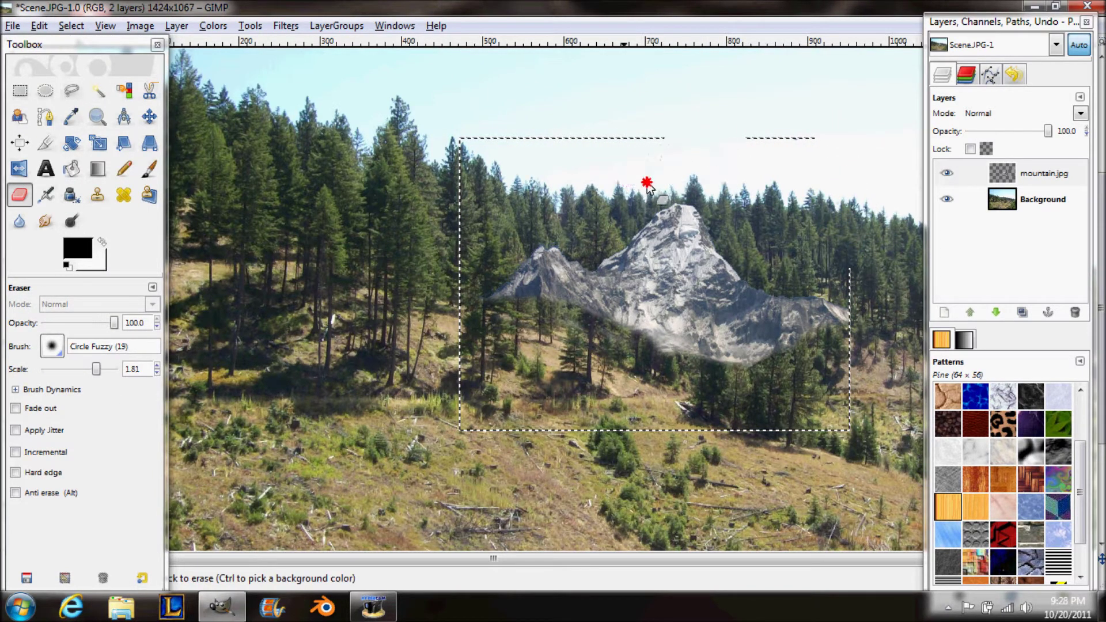
{"action": "left_click_drag", "start_coordinate": [493, 265], "coordinate": [761, 236]}
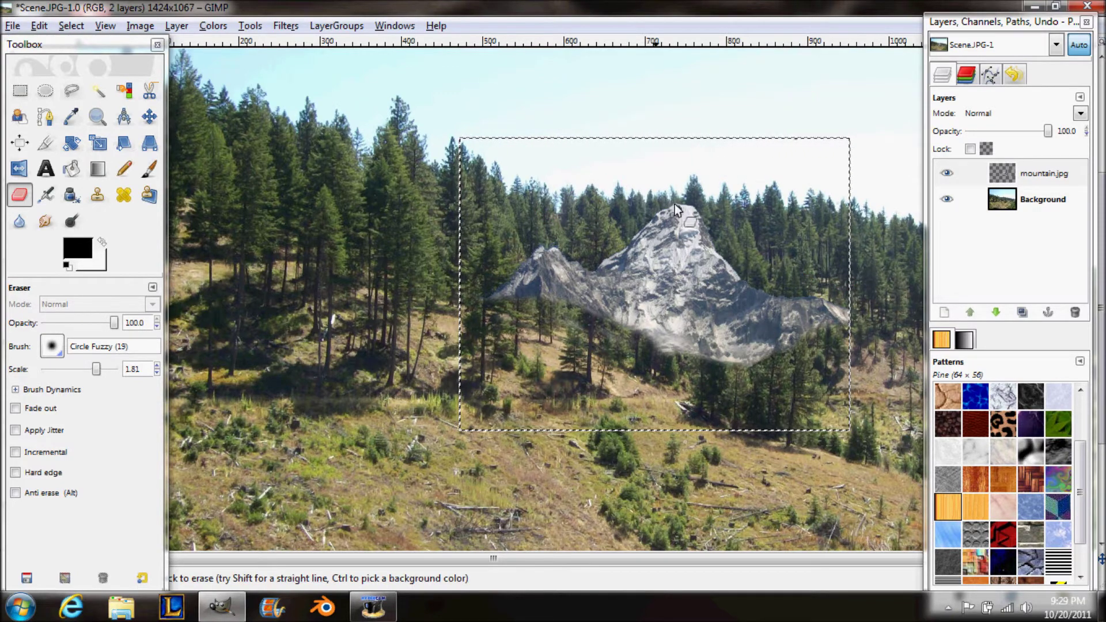
- Move the mountain cutout up and to the left so its base meets the treetops along the ridge
{"action": "key", "text": "ctrl"}
{"action": "scroll", "coordinate": [668, 226], "scroll_direction": "down", "scroll_amount": 1}
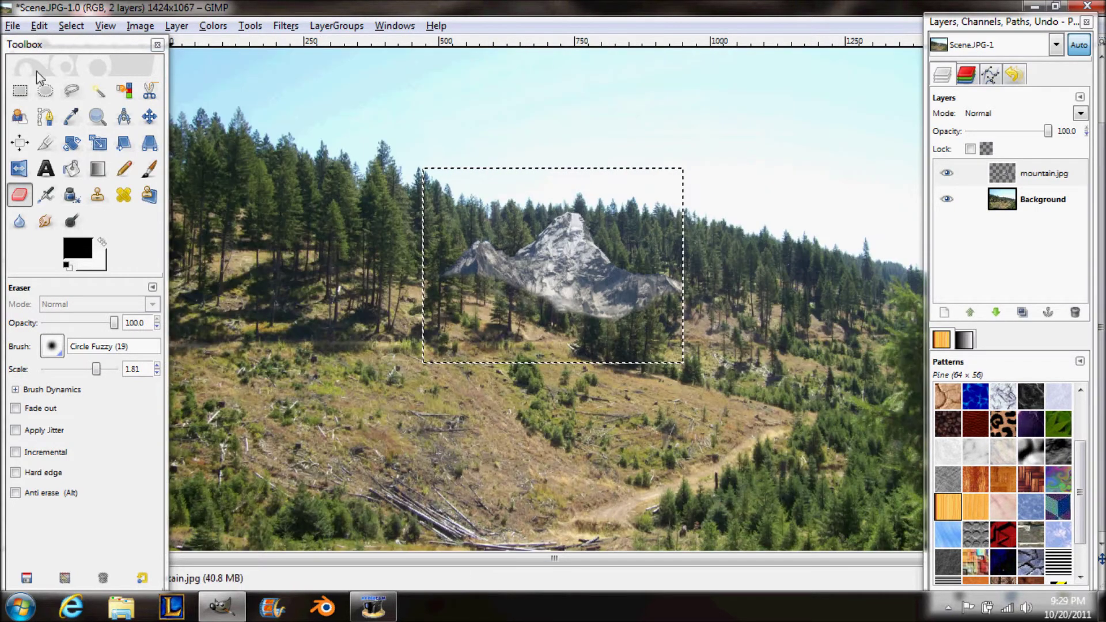
{"action": "left_click", "coordinate": [148, 119]}
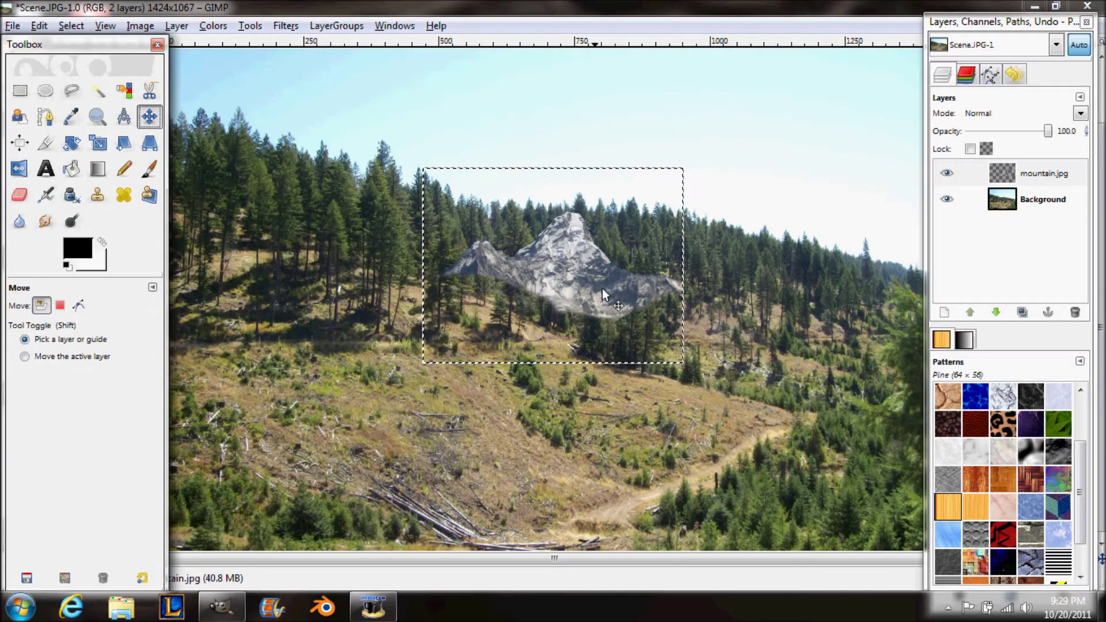
{"action": "mouse_move", "coordinate": [596, 295]}
{"action": "left_mouse_down"}
{"action": "mouse_move", "coordinate": [570, 179]}
{"action": "mouse_move", "coordinate": [556, 194]}
{"action": "mouse_move", "coordinate": [482, 179]}
{"action": "mouse_move", "coordinate": [507, 178]}
{"action": "mouse_move", "coordinate": [489, 189]}
{"action": "left_mouse_up"}
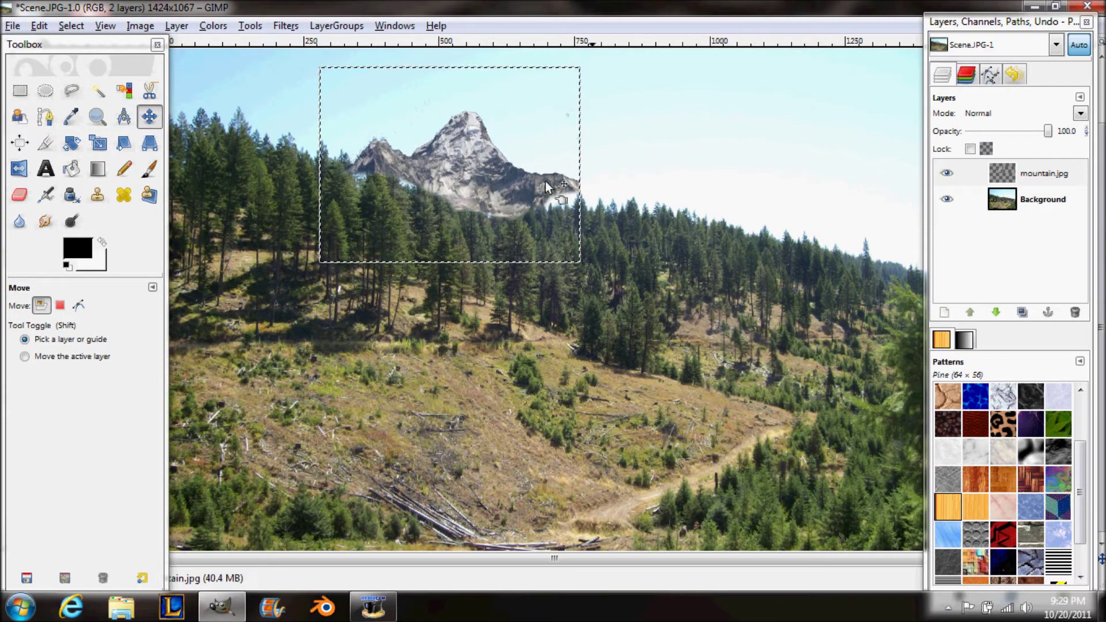
- Duplicate the Background layer and lower the mountain.jpg layer beneath the copy
{"action": "right_click", "coordinate": [1029, 207]}
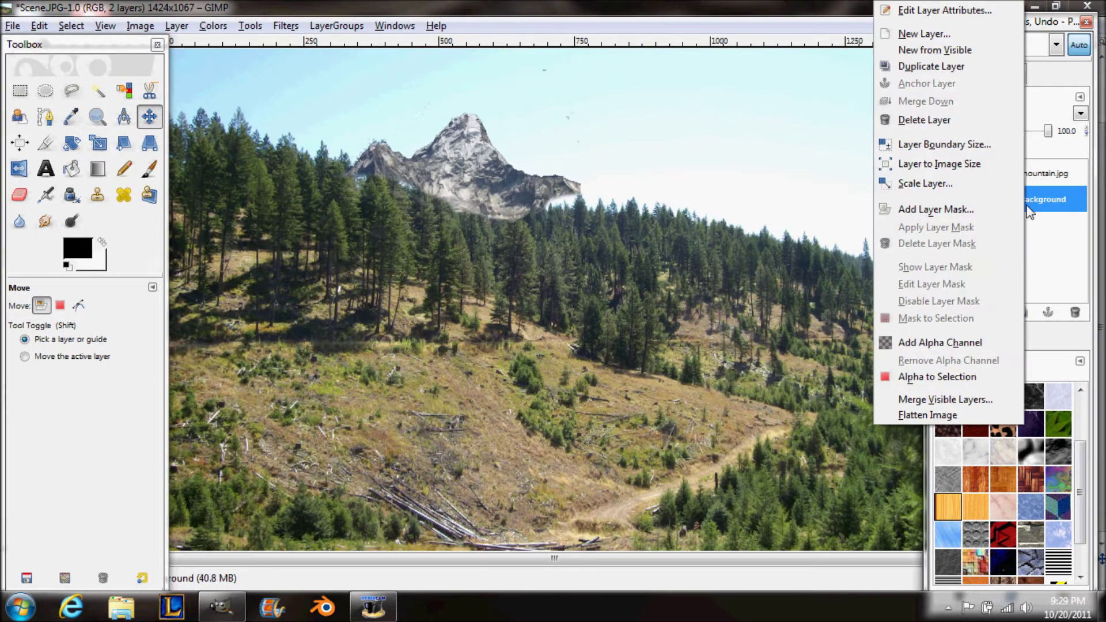
{"action": "left_click", "coordinate": [949, 67]}
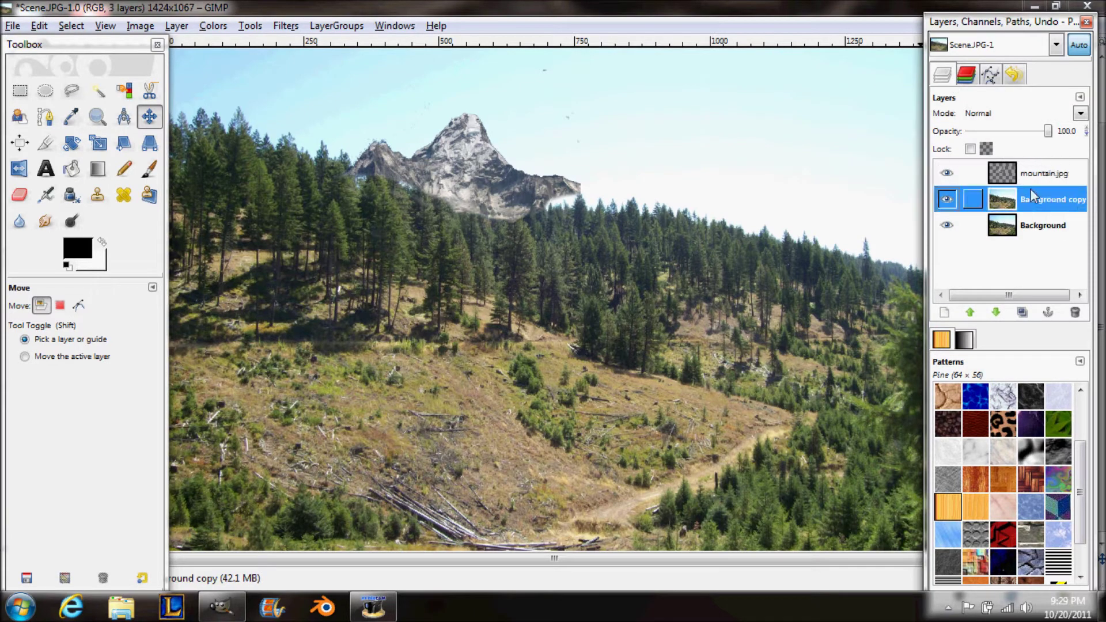
{"action": "left_click", "coordinate": [1037, 174]}
{"action": "left_click", "coordinate": [996, 312]}
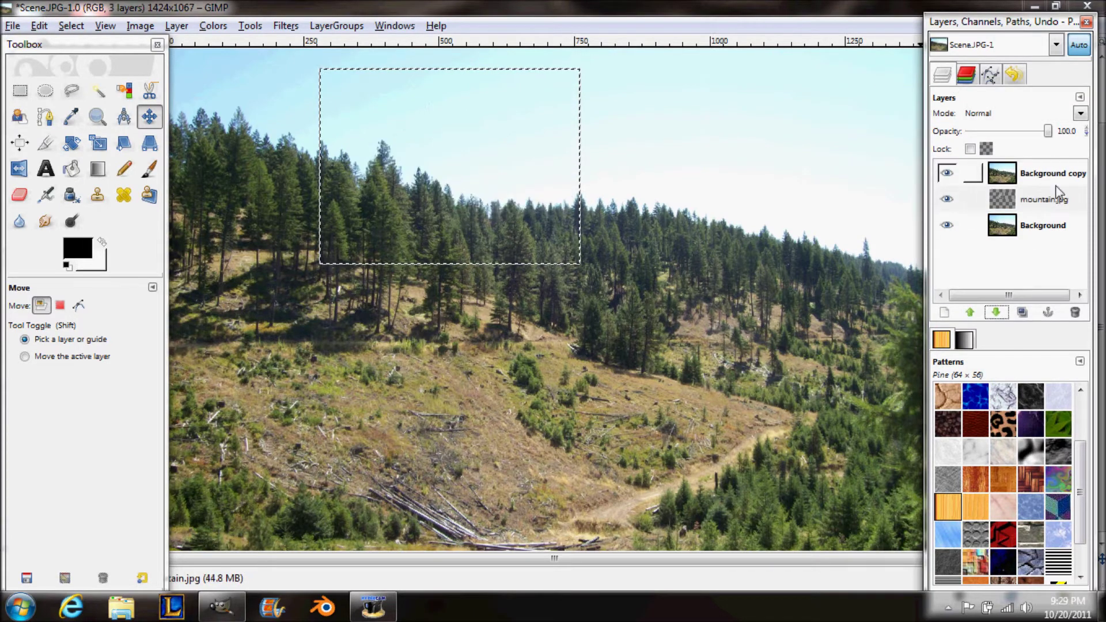
- Make the Background copy layer active and fuzzy-select its pale sky above the tree line
{"action": "left_click", "coordinate": [1052, 172]}
{"action": "left_click", "coordinate": [1020, 199]}
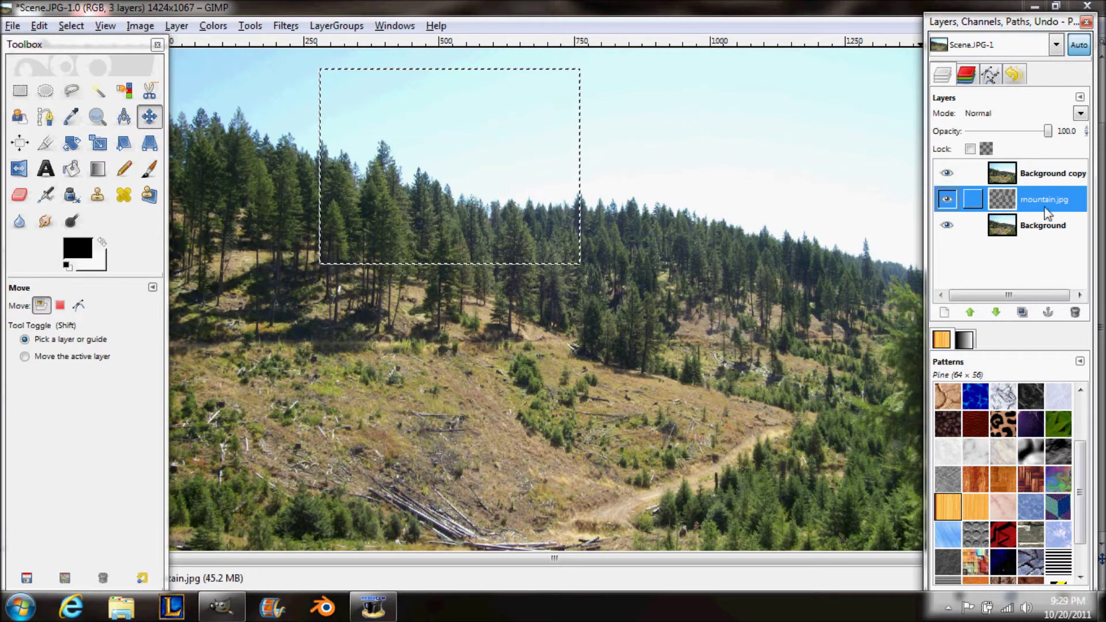
{"action": "left_click", "coordinate": [1024, 176]}
{"action": "scroll", "coordinate": [518, 138], "scroll_direction": "up", "scroll_amount": 2}
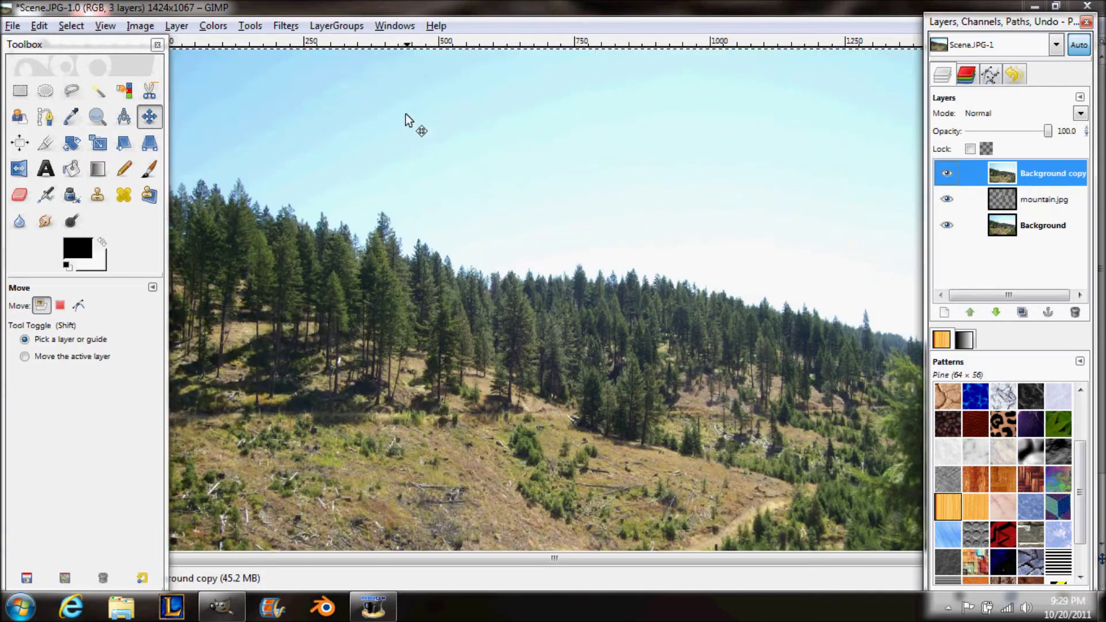
{"action": "left_click", "coordinate": [99, 92]}
{"action": "left_click", "coordinate": [464, 150]}
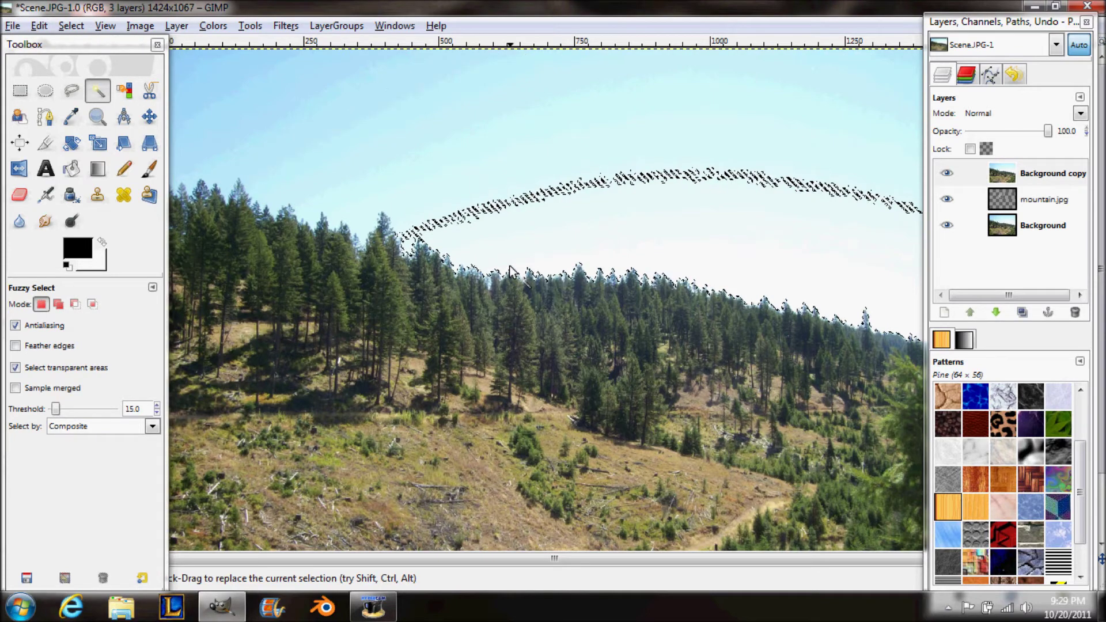
- Raise the Fuzzy Select threshold to 80.5, reselect the whole sky down to the treetops and delete it
{"action": "scroll", "coordinate": [507, 283], "scroll_direction": "up", "scroll_amount": 1}
{"action": "scroll", "coordinate": [513, 283], "scroll_direction": "up", "scroll_amount": 2}
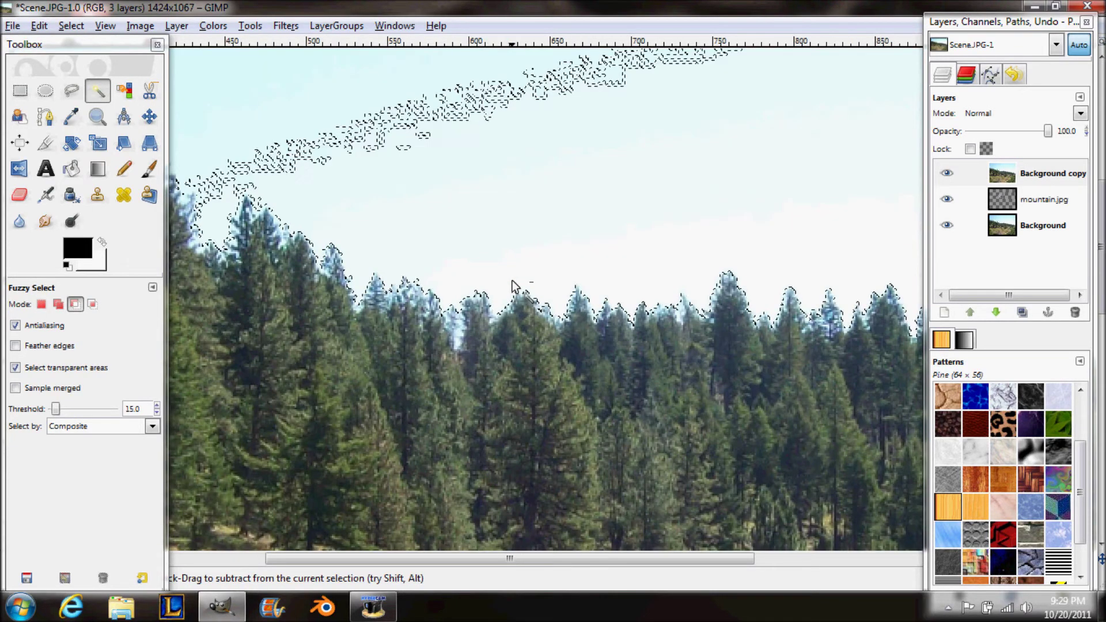
{"action": "left_click_drag", "start_coordinate": [60, 411], "coordinate": [63, 409]}
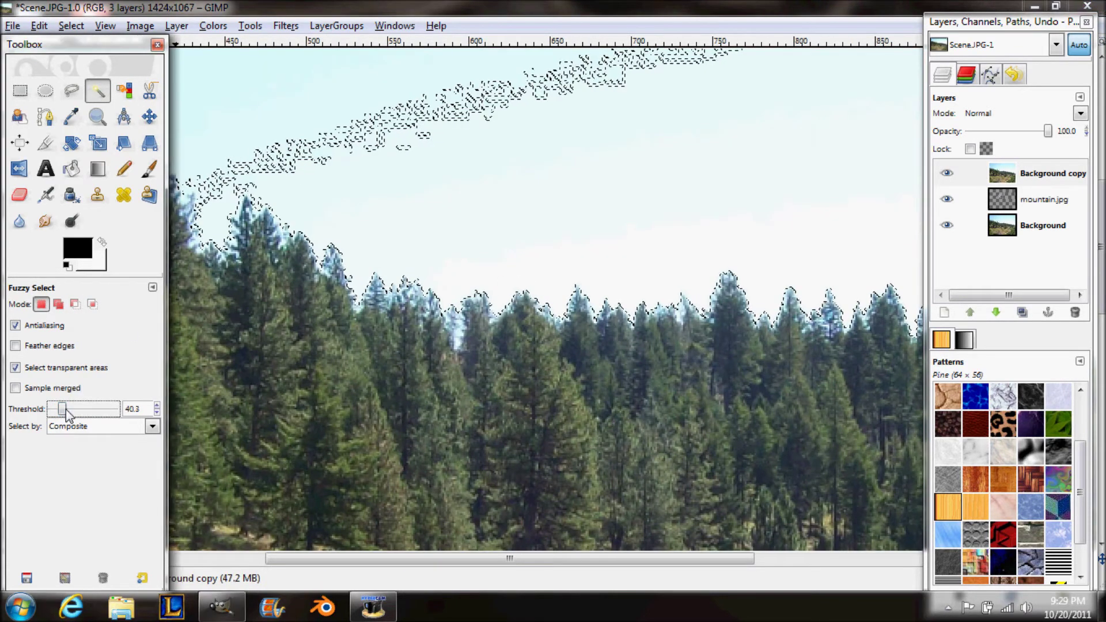
{"action": "left_click", "coordinate": [533, 227]}
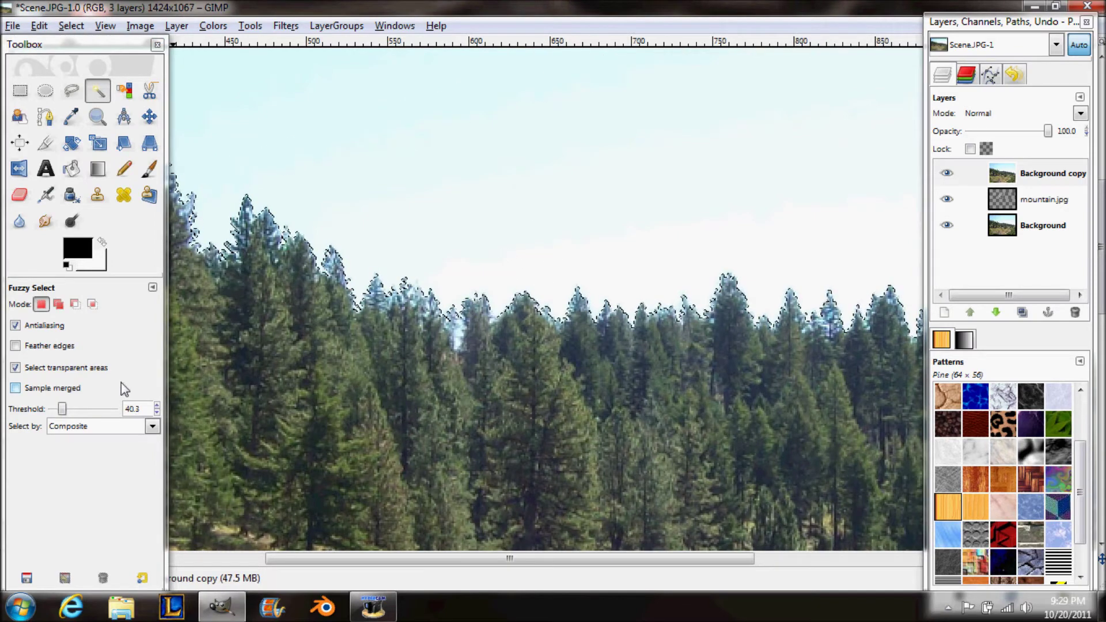
{"action": "left_click_drag", "start_coordinate": [62, 409], "coordinate": [72, 409]}
{"action": "left_click", "coordinate": [480, 197]}
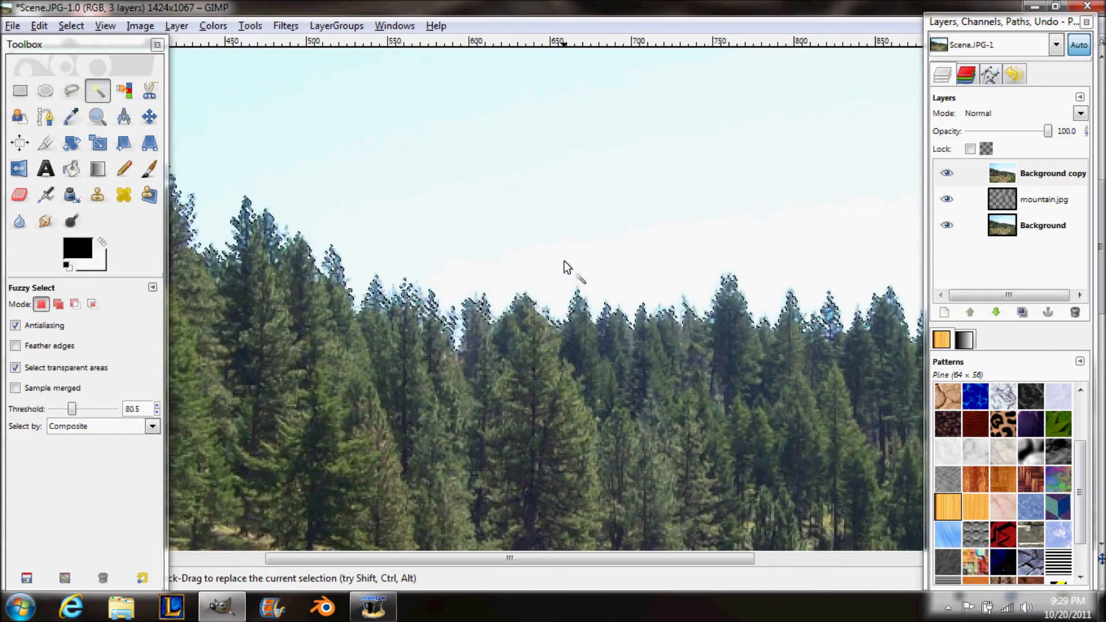
{"action": "key", "text": "Delete"}
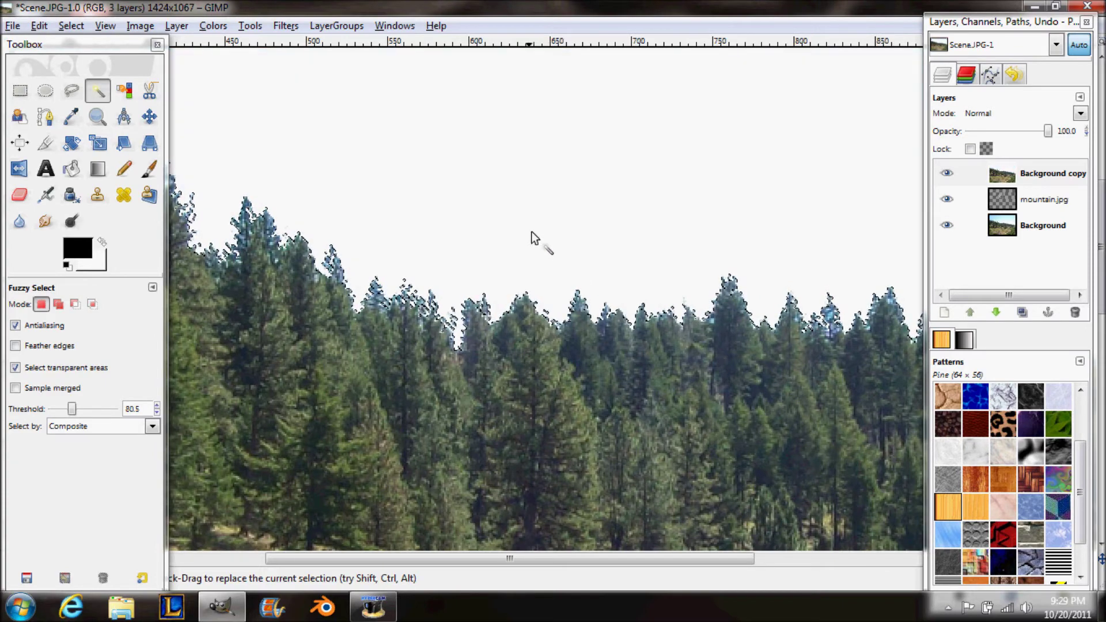
- Add an alpha channel to the Background copy layer, delete the selected sky to transparency and clear the selection
{"action": "right_click", "coordinate": [1034, 173]}
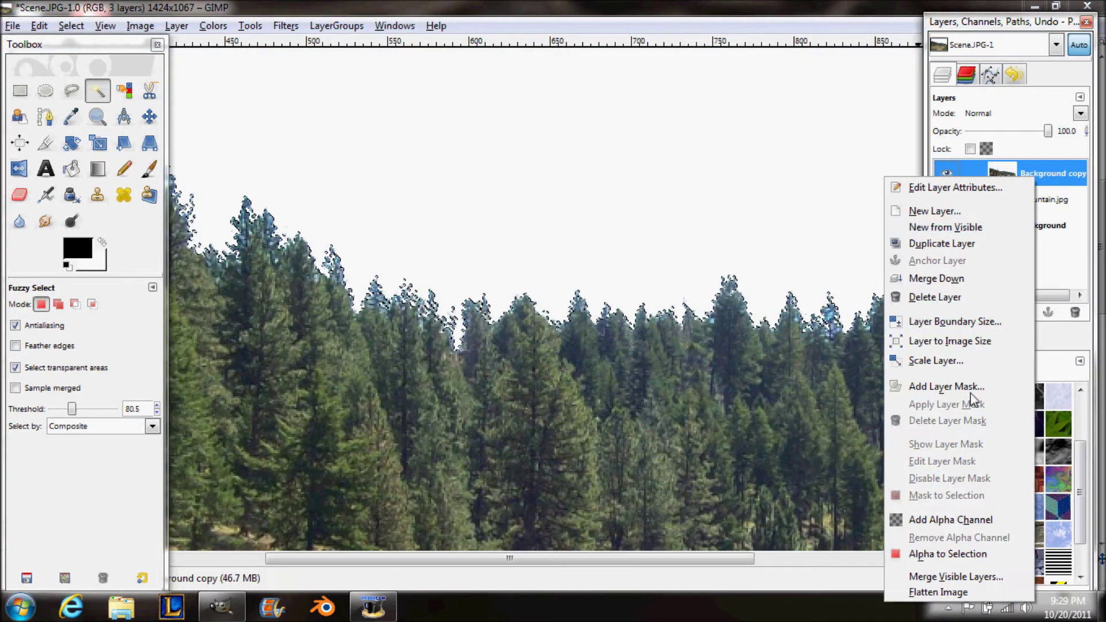
{"action": "left_click", "coordinate": [956, 519]}
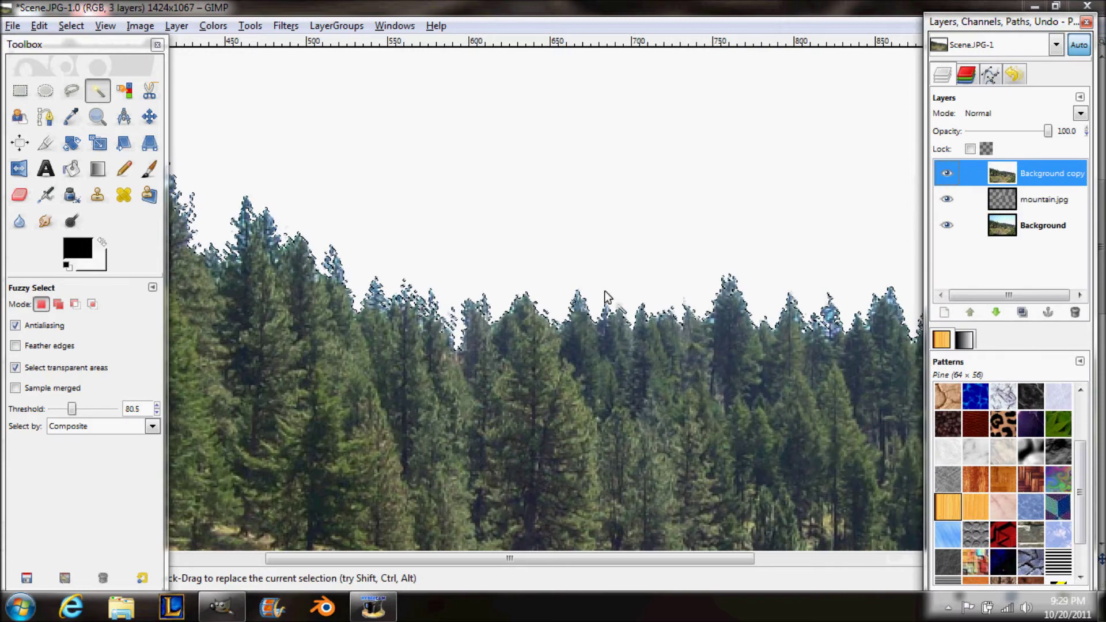
{"action": "key", "text": "Delete"}
{"action": "scroll", "coordinate": [461, 234], "scroll_direction": "down", "scroll_amount": 2}
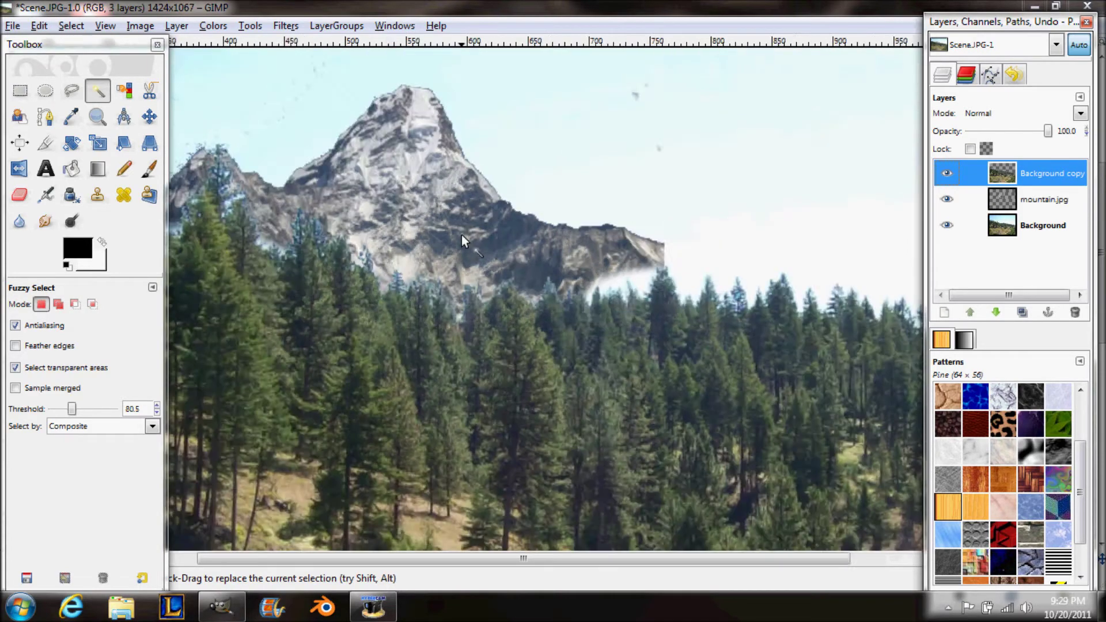
{"action": "left_click", "coordinate": [65, 25]}
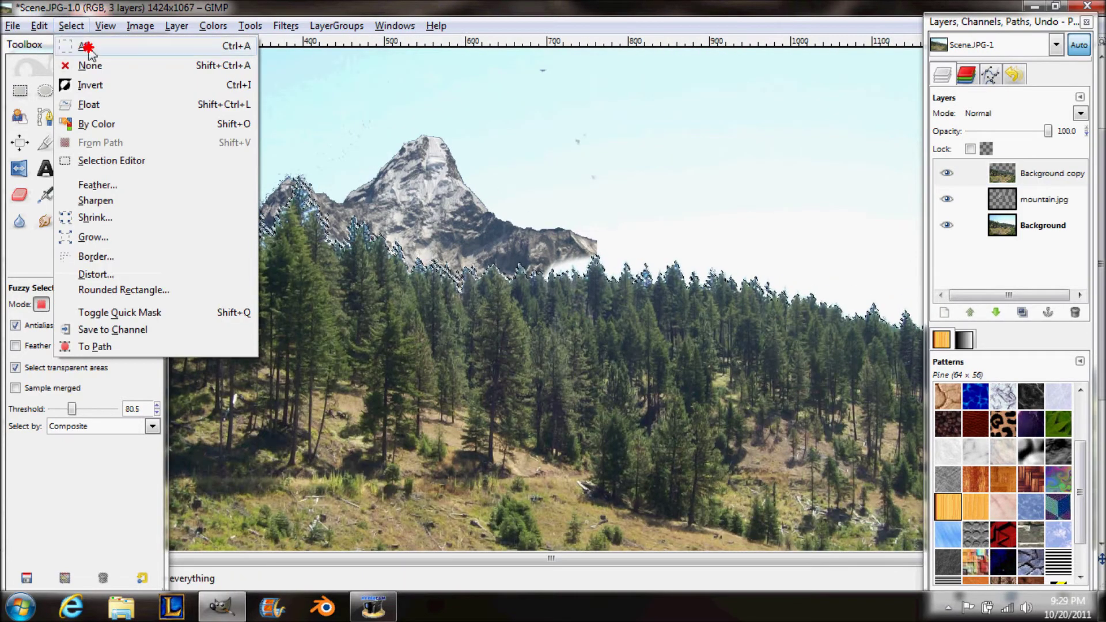
{"action": "left_click", "coordinate": [86, 64]}
- Select by Color the bluish fringe pixels around the treetops at threshold 15.0, delete them and clear the selection
{"action": "scroll", "coordinate": [359, 232], "scroll_direction": "up", "scroll_amount": 2}
{"action": "scroll", "coordinate": [358, 231], "scroll_direction": "up", "scroll_amount": 1}
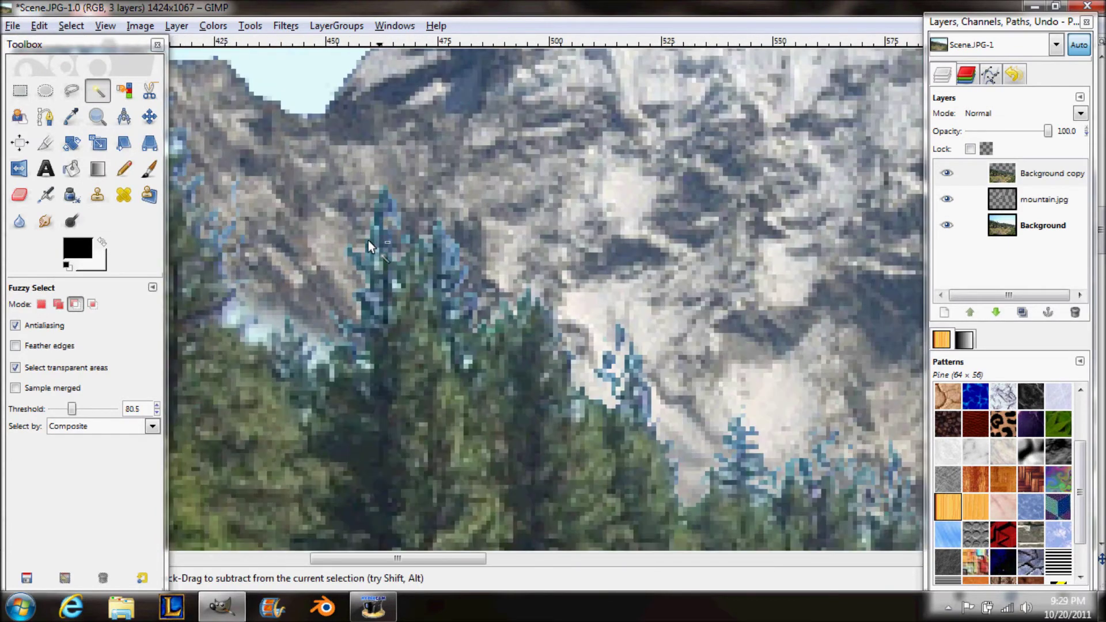
{"action": "scroll", "coordinate": [379, 247], "scroll_direction": "up", "scroll_amount": 1}
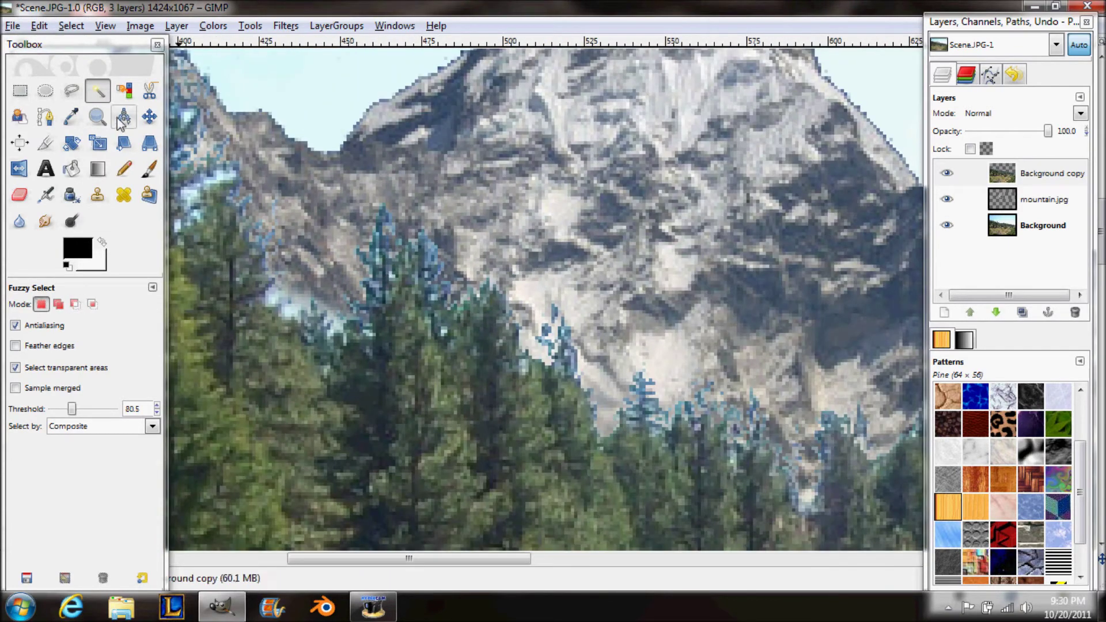
{"action": "left_click", "coordinate": [124, 90]}
{"action": "scroll", "coordinate": [355, 256], "scroll_direction": "up", "scroll_amount": 2}
{"action": "scroll", "coordinate": [355, 255], "scroll_direction": "up", "scroll_amount": 2}
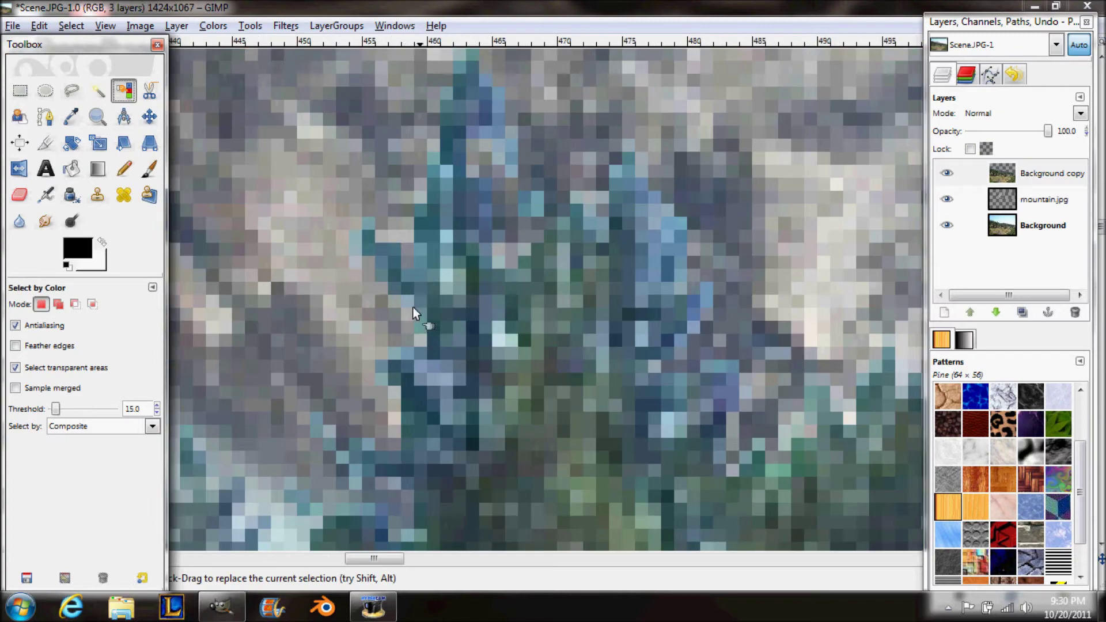
{"action": "left_click", "coordinate": [389, 263]}
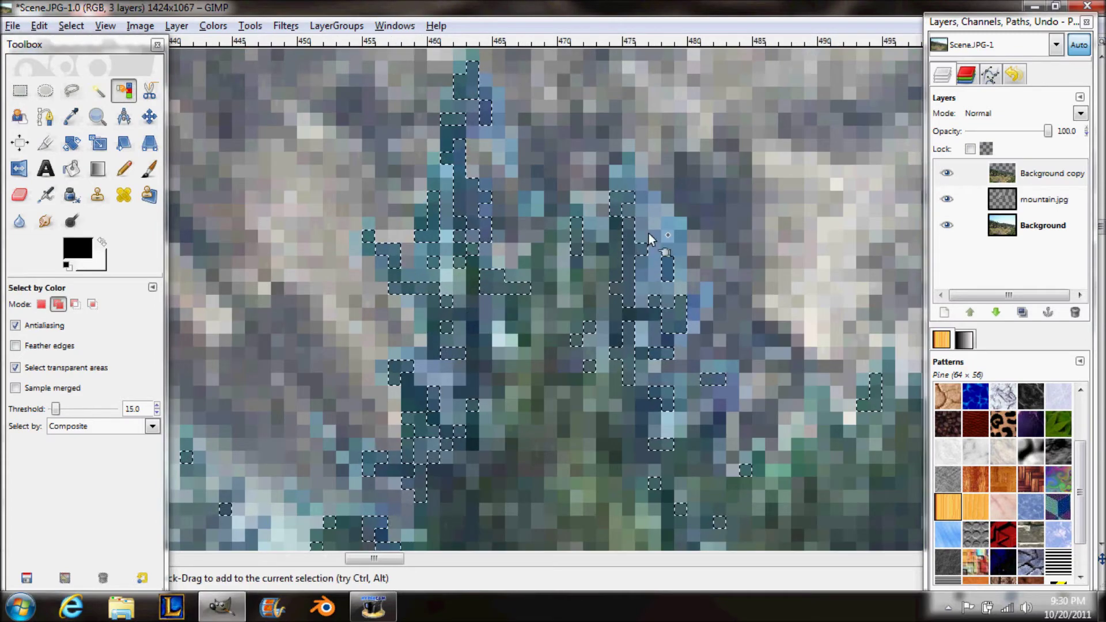
{"action": "left_click", "coordinate": [661, 257], "text": "shift"}
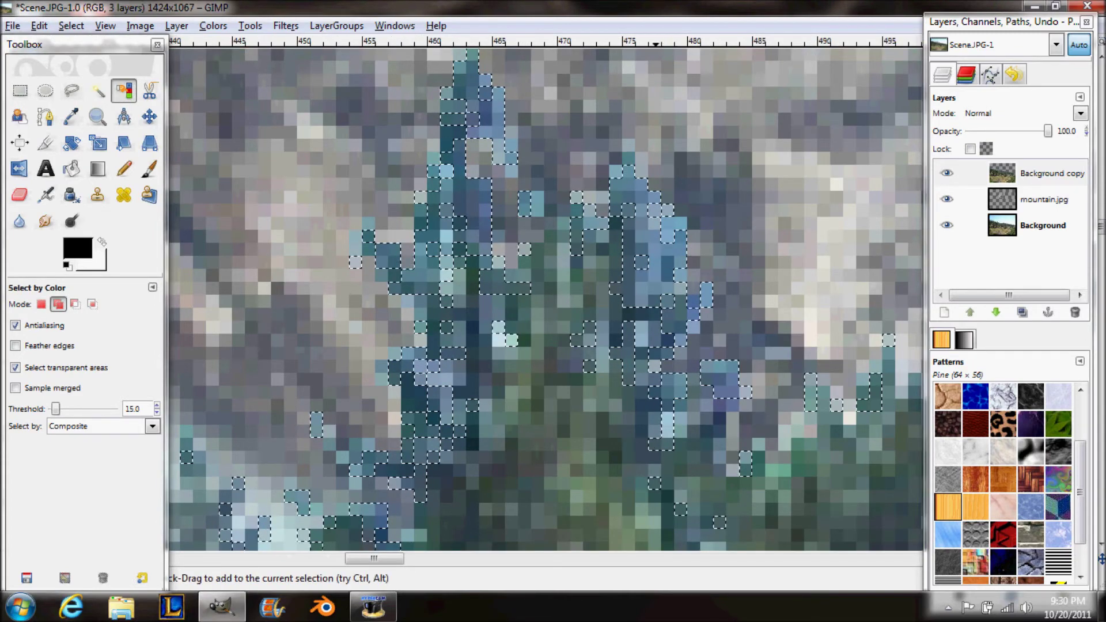
{"action": "key", "text": "ctrl"}
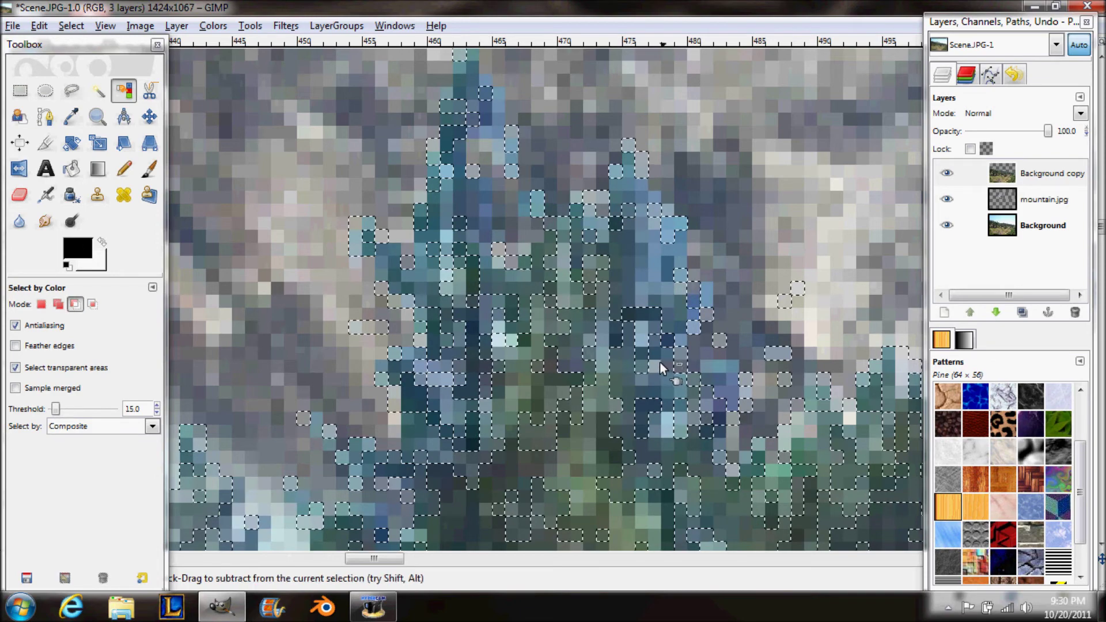
{"action": "left_click", "coordinate": [657, 302], "text": "ctrl"}
{"action": "key", "text": "shift"}
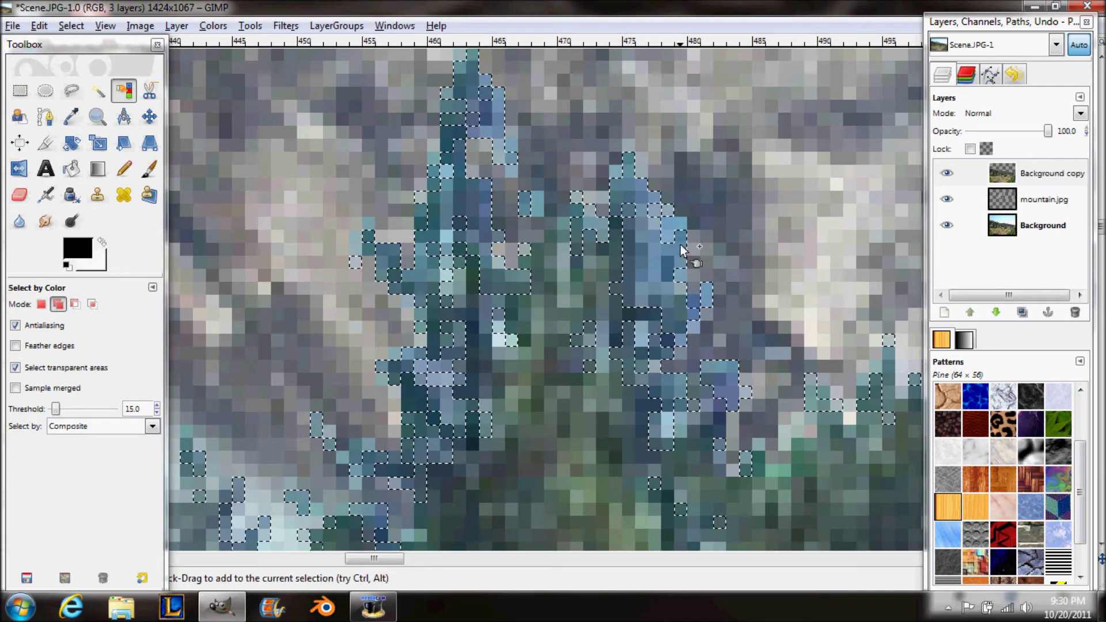
{"action": "key", "text": "Delete"}
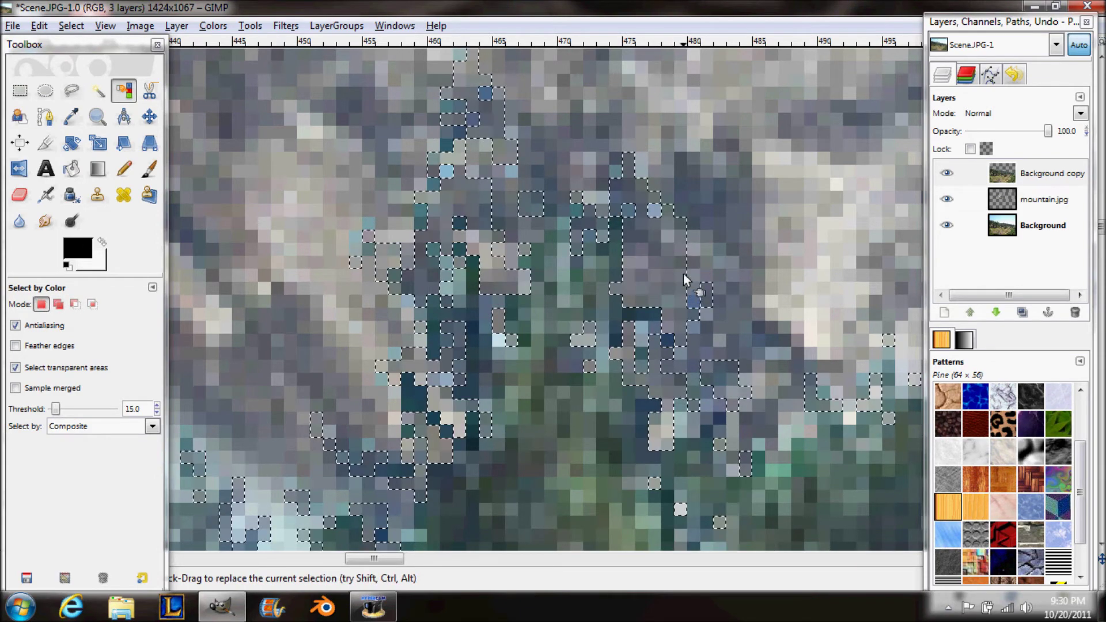
{"action": "key", "text": "ctrl"}
{"action": "scroll", "coordinate": [597, 265], "scroll_direction": "down", "scroll_amount": 4}
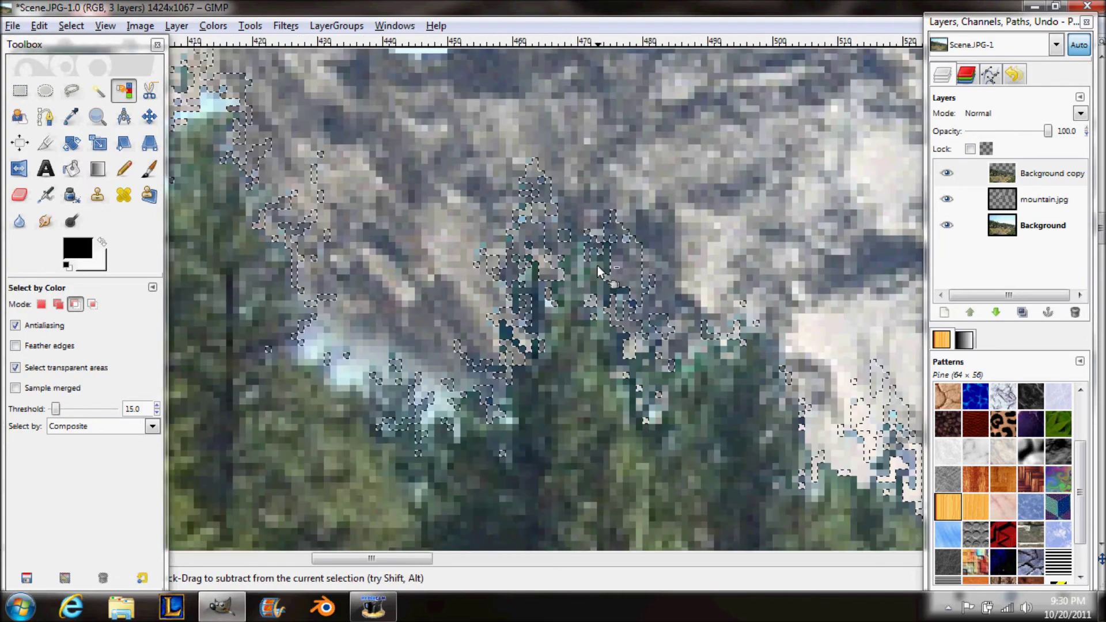
{"action": "scroll", "coordinate": [597, 265], "scroll_direction": "down", "scroll_amount": 5}
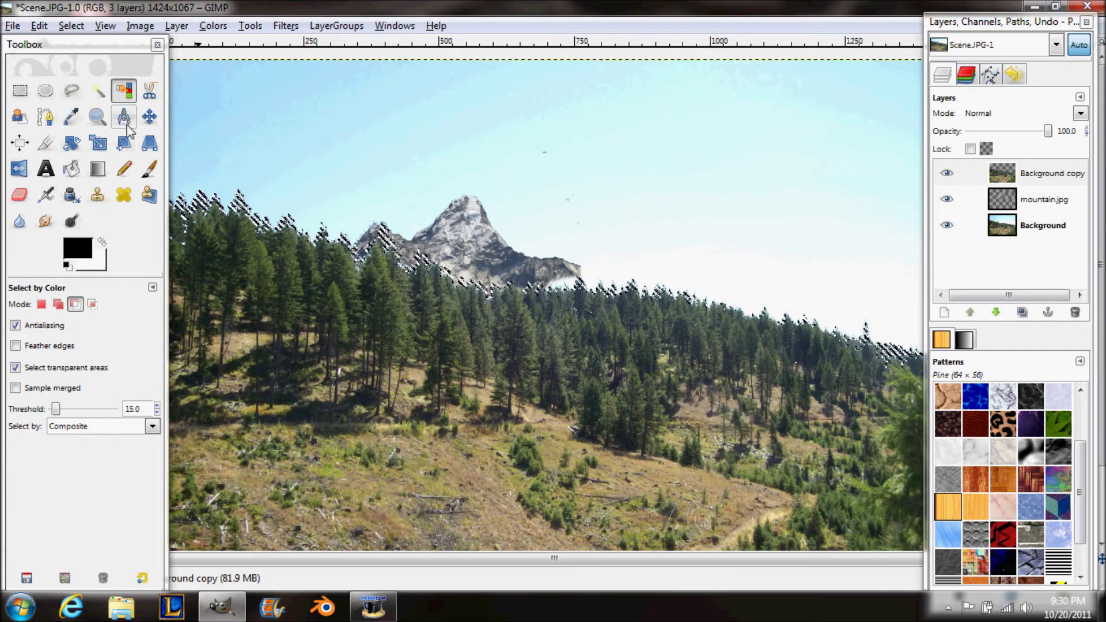
{"action": "key", "text": "ctrl+shift+a"}
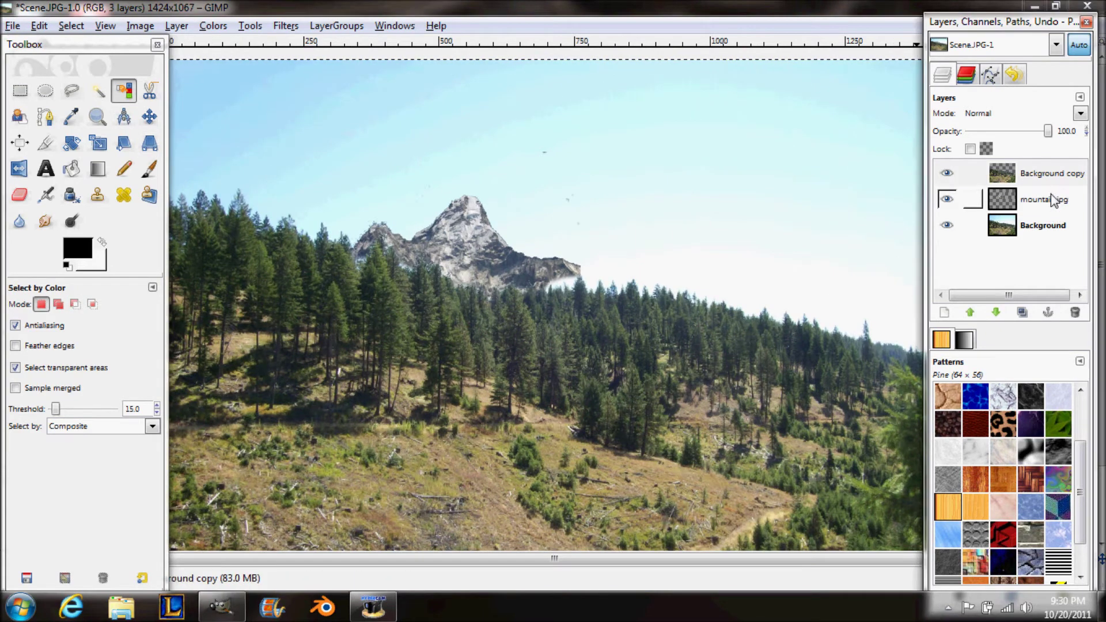
- Lower the mountain.jpg layer's opacity to 51.5
{"action": "left_click", "coordinate": [1046, 198]}
{"action": "left_click", "coordinate": [1046, 173]}
{"action": "left_click", "coordinate": [1046, 200]}
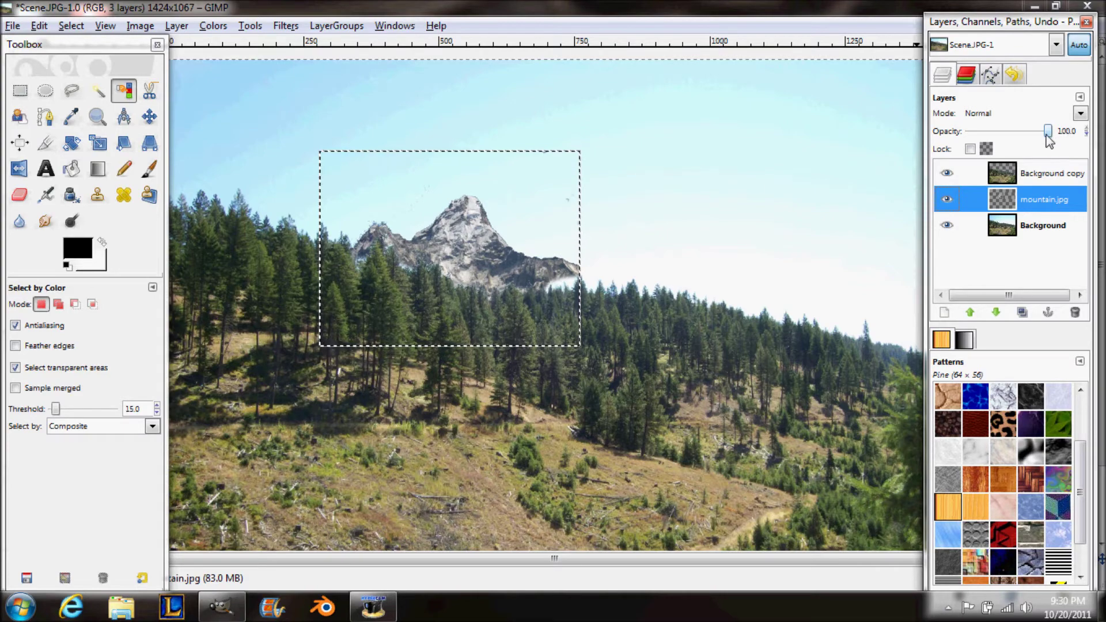
{"action": "left_click_drag", "start_coordinate": [1048, 132], "coordinate": [1009, 132]}
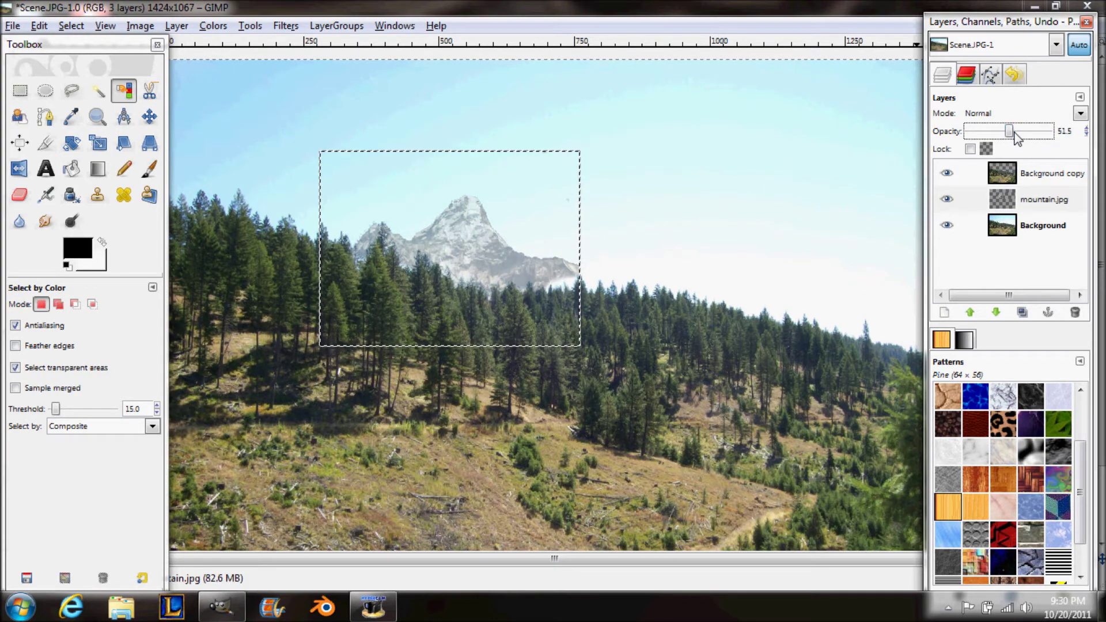
- Erase softly along the mountain's right edge, left shoulder and upper slopes with the Circle Fuzzy (19) brush at scale 5.66
{"action": "left_click", "coordinate": [17, 197]}
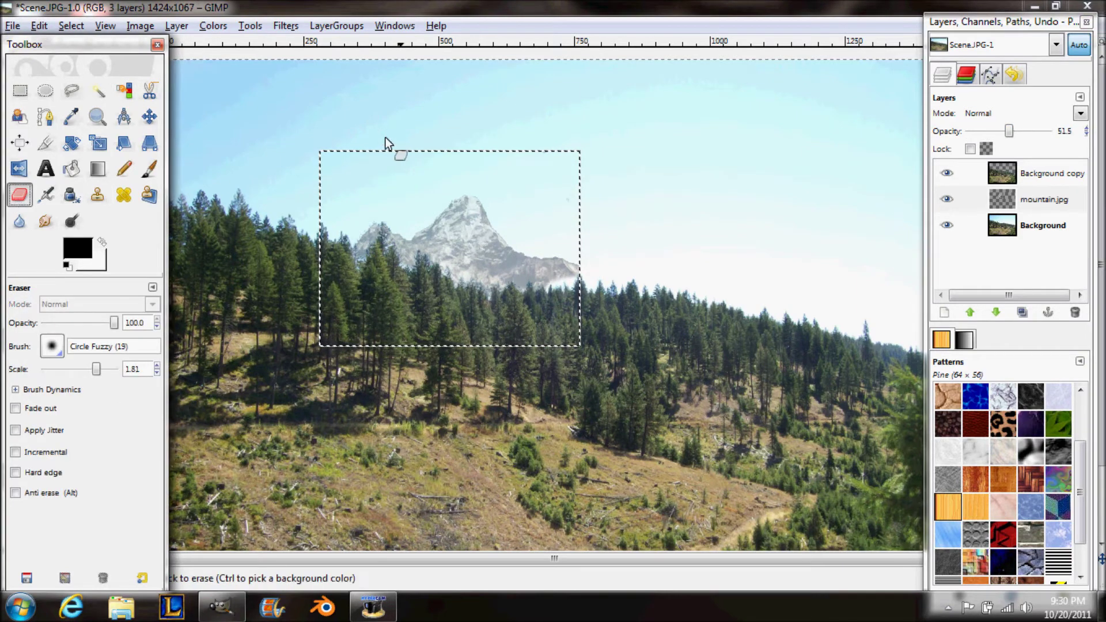
{"action": "left_click_drag", "start_coordinate": [97, 371], "coordinate": [107, 370]}
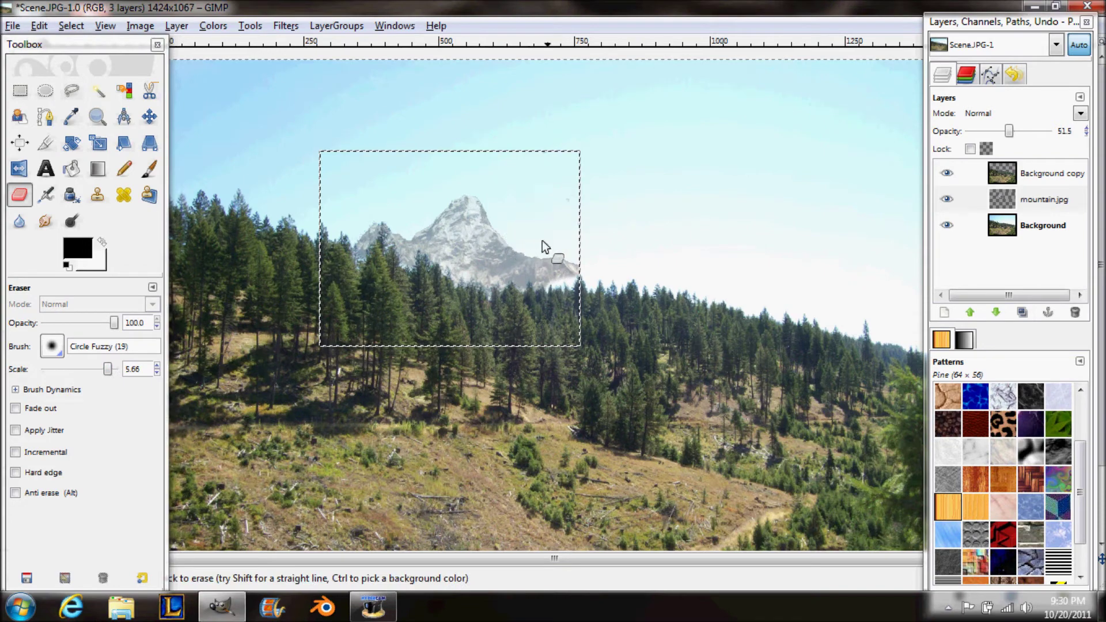
{"action": "left_click", "coordinate": [569, 248]}
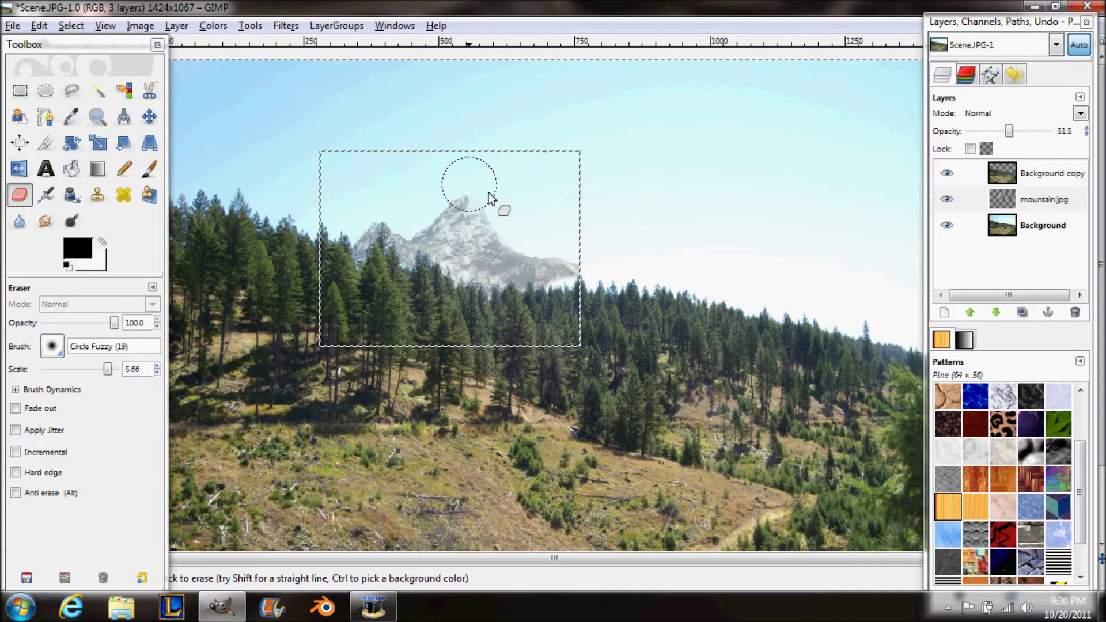
{"action": "left_click", "coordinate": [407, 220]}
{"action": "mouse_move", "coordinate": [400, 220]}
{"action": "left_mouse_down"}
{"action": "mouse_move", "coordinate": [367, 204]}
{"action": "mouse_move", "coordinate": [341, 253]}
{"action": "mouse_move", "coordinate": [588, 278]}
{"action": "mouse_move", "coordinate": [571, 285]}
{"action": "mouse_move", "coordinate": [595, 271]}
{"action": "mouse_move", "coordinate": [527, 242]}
{"action": "left_mouse_up"}
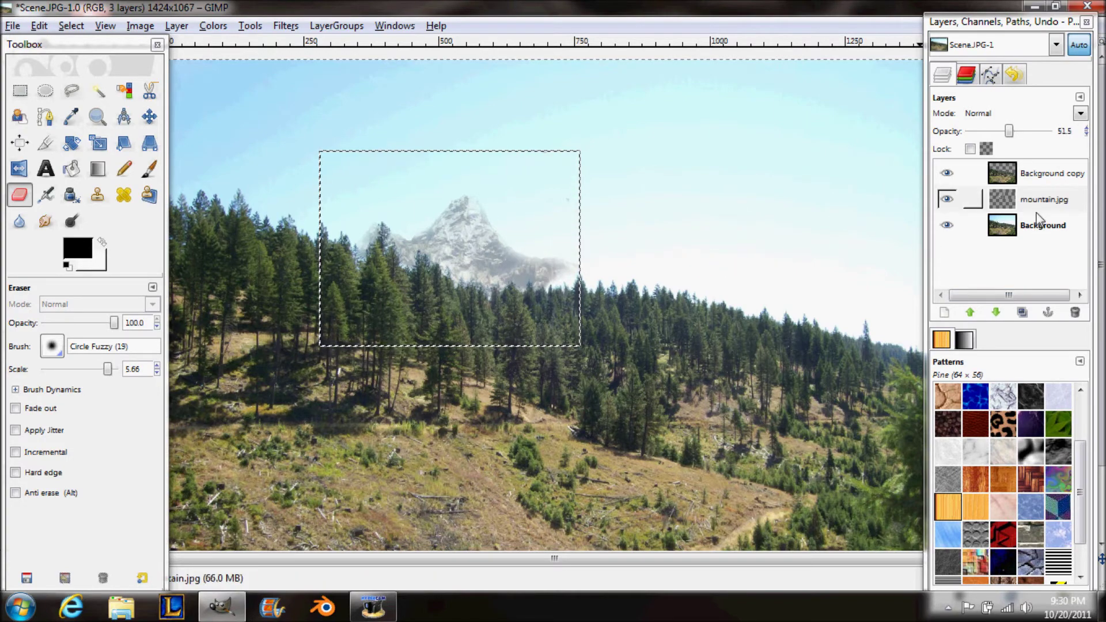
- Add a new layer directly above the mountain.jpg layer using the default settings
{"action": "left_click", "coordinate": [1073, 292]}
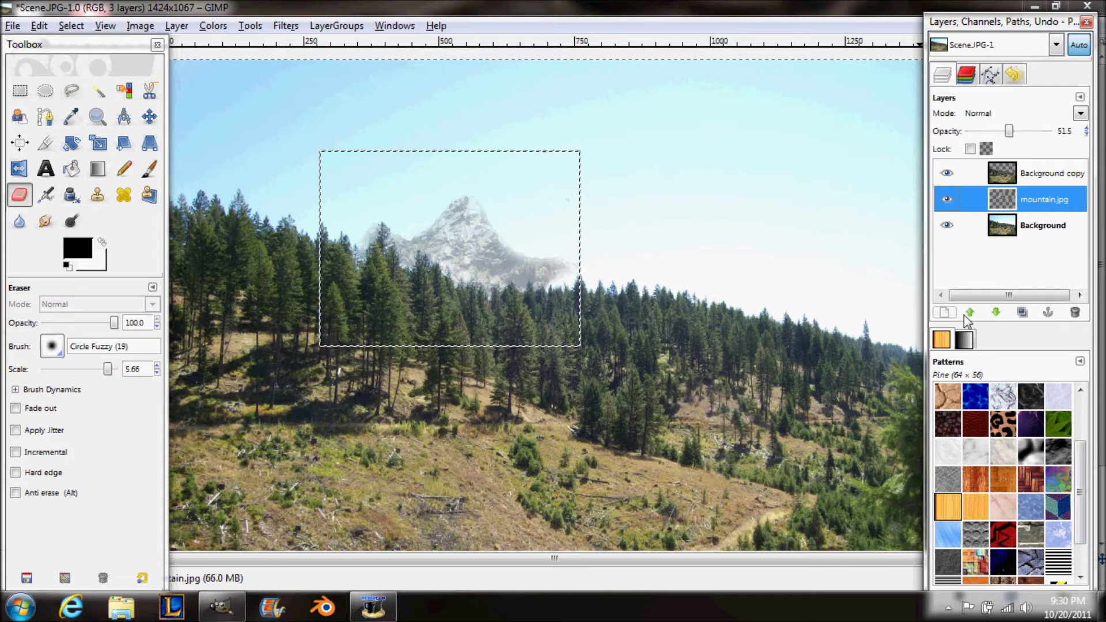
{"action": "left_click", "coordinate": [943, 312]}
{"action": "key", "text": "Return"}
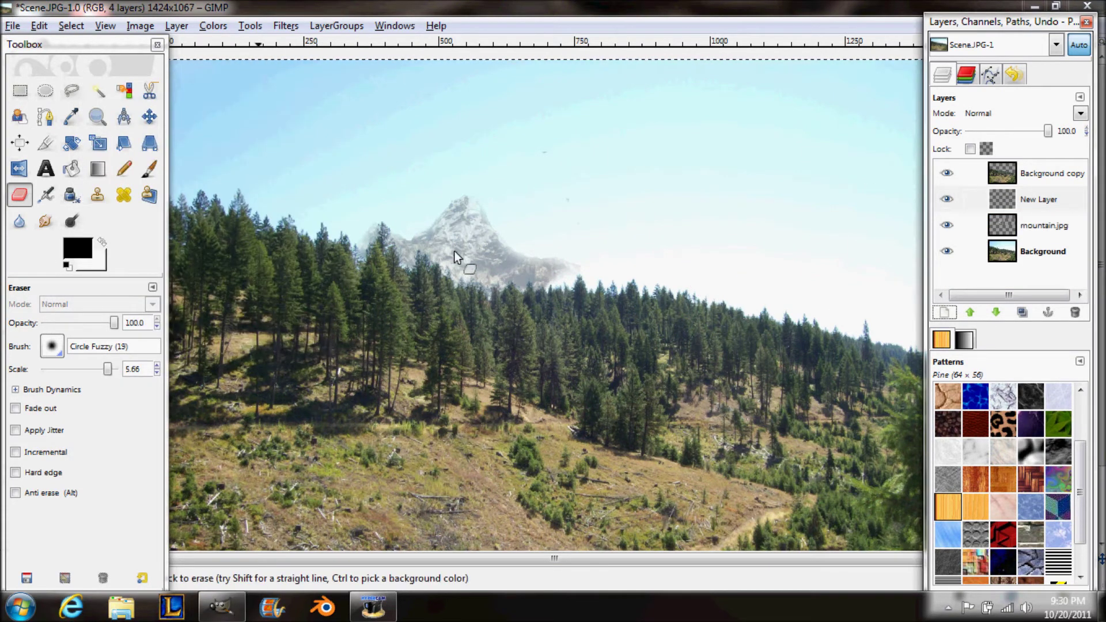
- Choose the Clouds_5 brush for the Eraser at scale 1.00 and try a dab over the mountain's right slope
{"action": "left_click", "coordinate": [53, 348]}
{"action": "scroll", "coordinate": [115, 489], "scroll_direction": "down", "scroll_amount": 3}
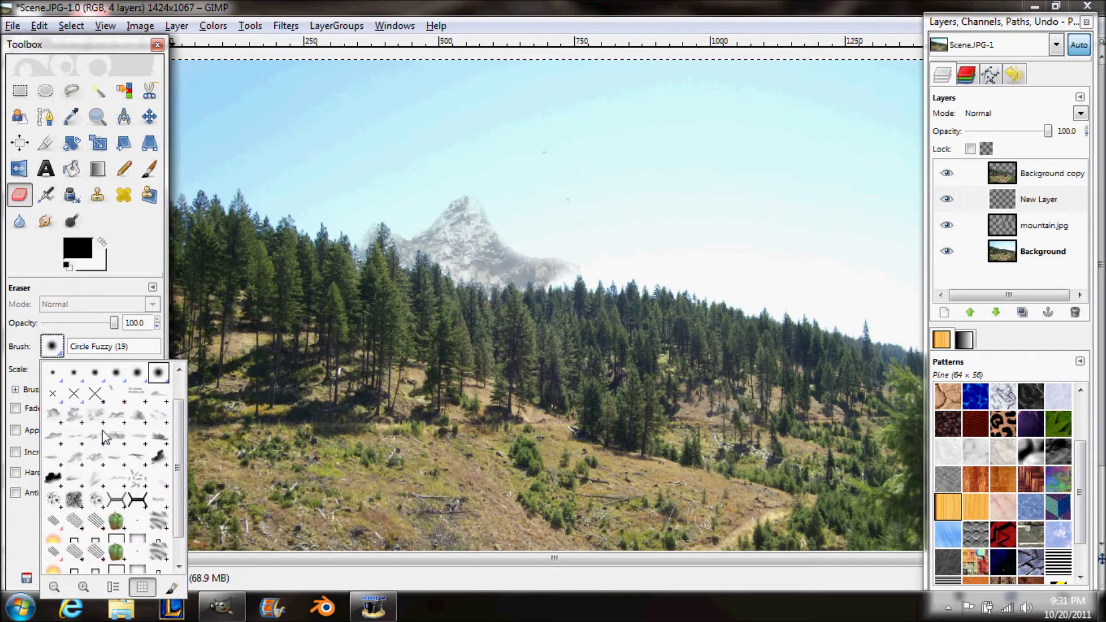
{"action": "left_click", "coordinate": [159, 398]}
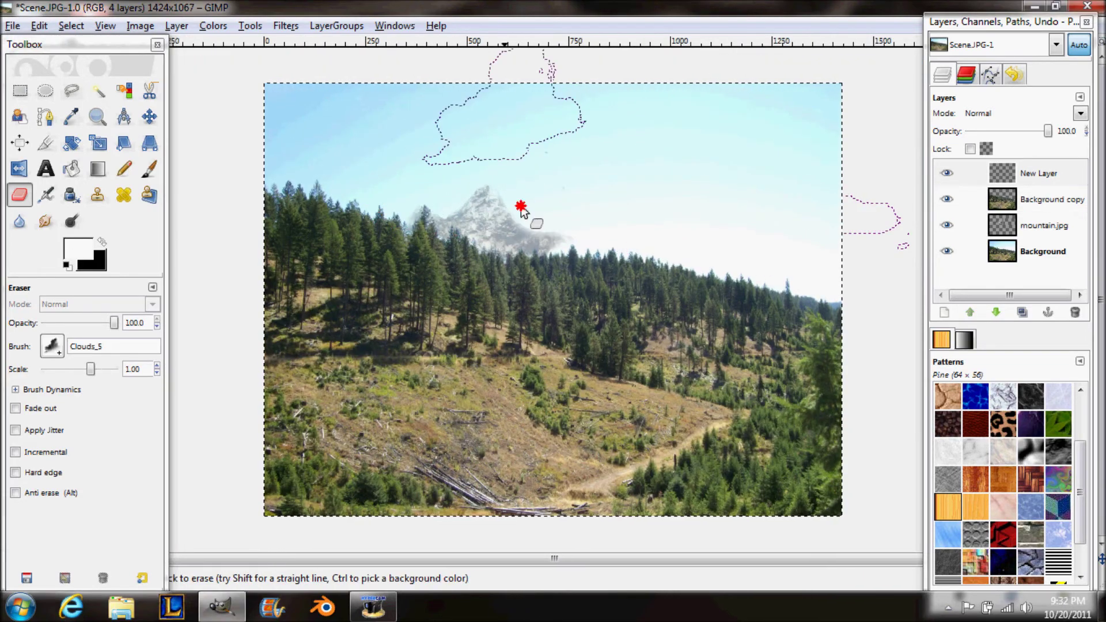
{"action": "left_click", "coordinate": [521, 208]}
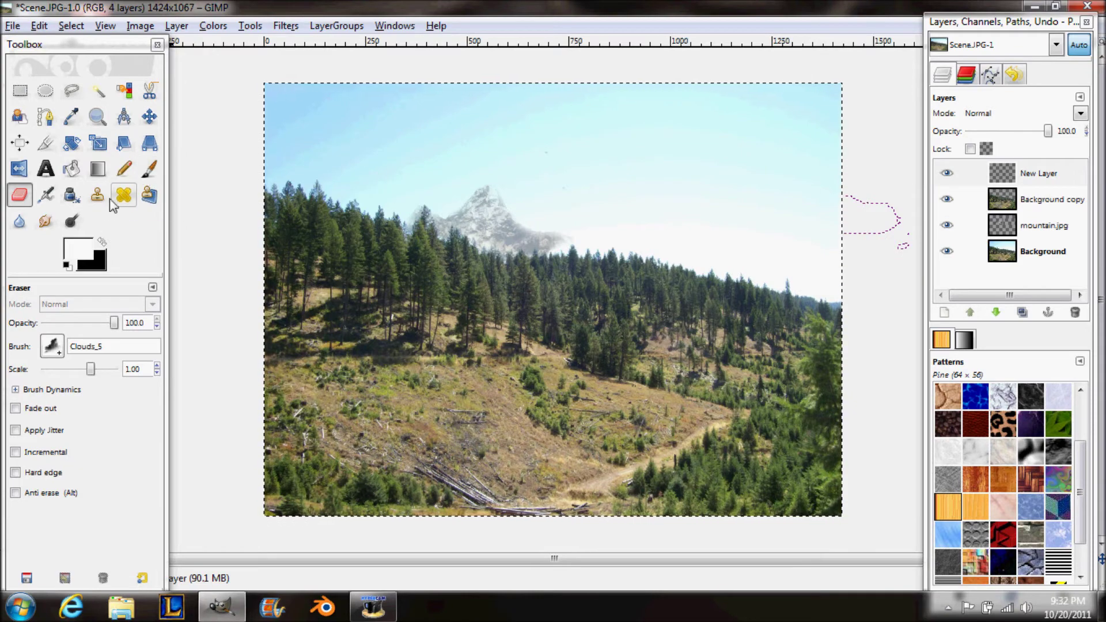
- Switch to the Paintbrush, open the full brush collection in its own window and set the Clouds_5 spacing to 23.3
{"action": "left_click", "coordinate": [149, 171]}
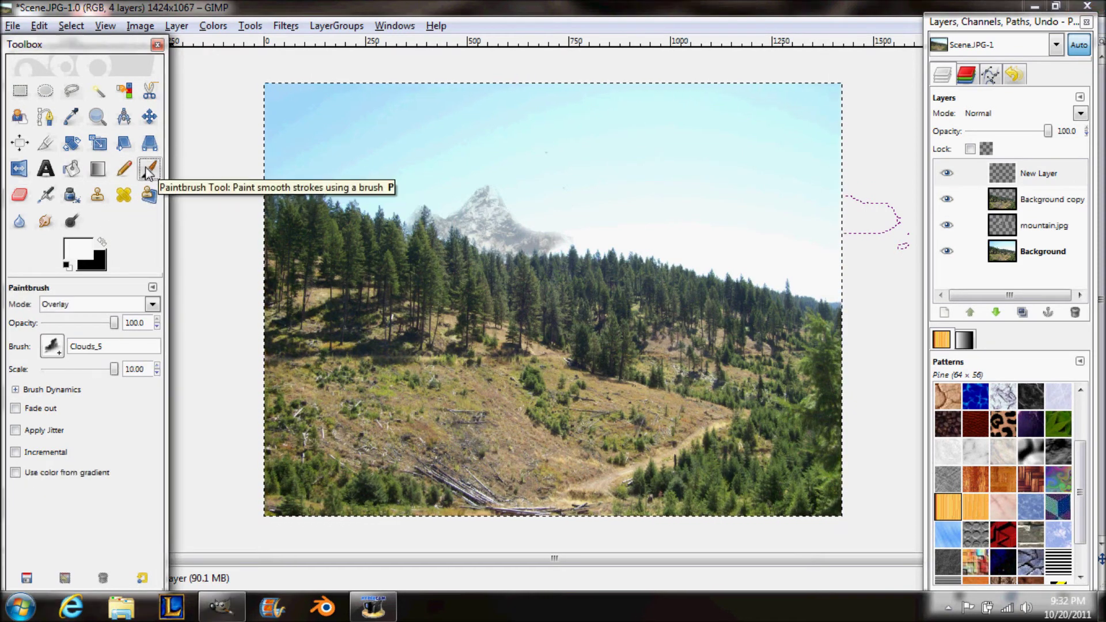
{"action": "left_click", "coordinate": [52, 346]}
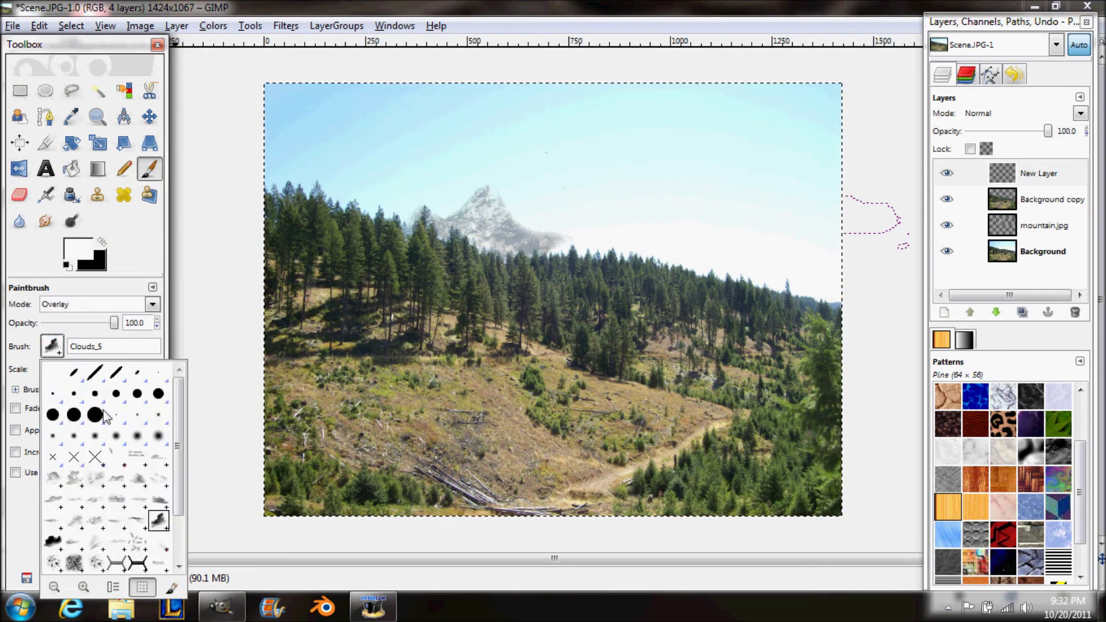
{"action": "left_click", "coordinate": [176, 588]}
{"action": "mouse_move", "coordinate": [223, 377]}
{"action": "left_mouse_down"}
{"action": "mouse_move", "coordinate": [254, 236]}
{"action": "mouse_move", "coordinate": [106, 7]}
{"action": "mouse_move", "coordinate": [92, 29]}
{"action": "mouse_move", "coordinate": [95, 80]}
{"action": "mouse_move", "coordinate": [87, 26]}
{"action": "mouse_move", "coordinate": [1043, 144]}
{"action": "mouse_move", "coordinate": [902, 23]}
{"action": "mouse_move", "coordinate": [887, 27]}
{"action": "left_mouse_up"}
{"action": "left_click_drag", "start_coordinate": [963, 277], "coordinate": [1059, 376]}
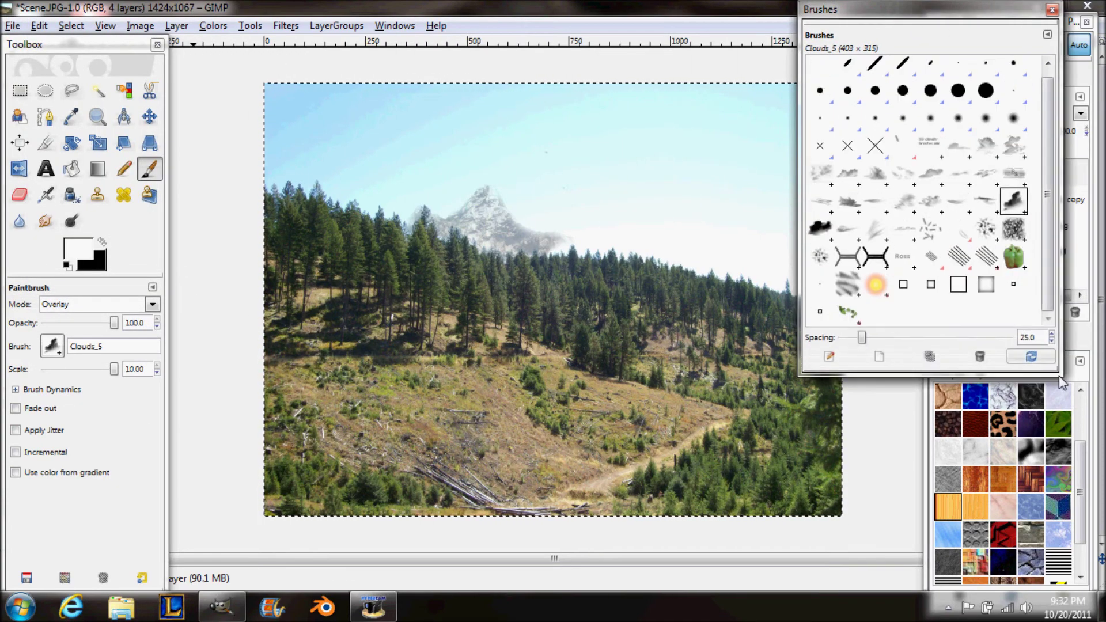
{"action": "scroll", "coordinate": [922, 242], "scroll_direction": "up", "scroll_amount": 1}
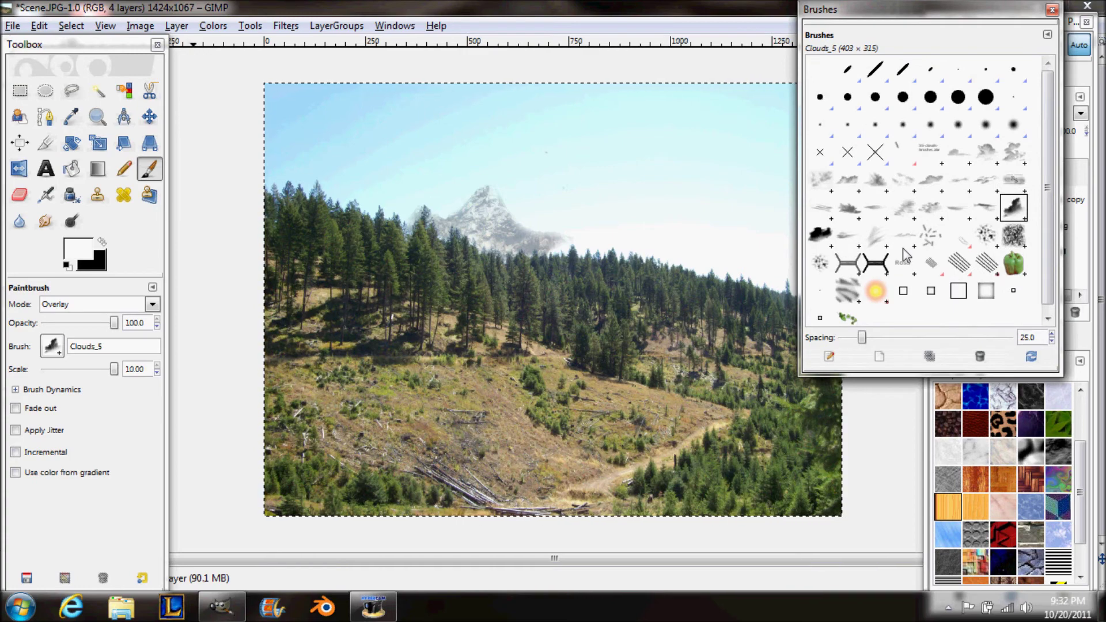
{"action": "mouse_move", "coordinate": [867, 338]}
{"action": "left_mouse_down"}
{"action": "mouse_move", "coordinate": [877, 341]}
{"action": "mouse_move", "coordinate": [861, 340]}
{"action": "left_mouse_up"}
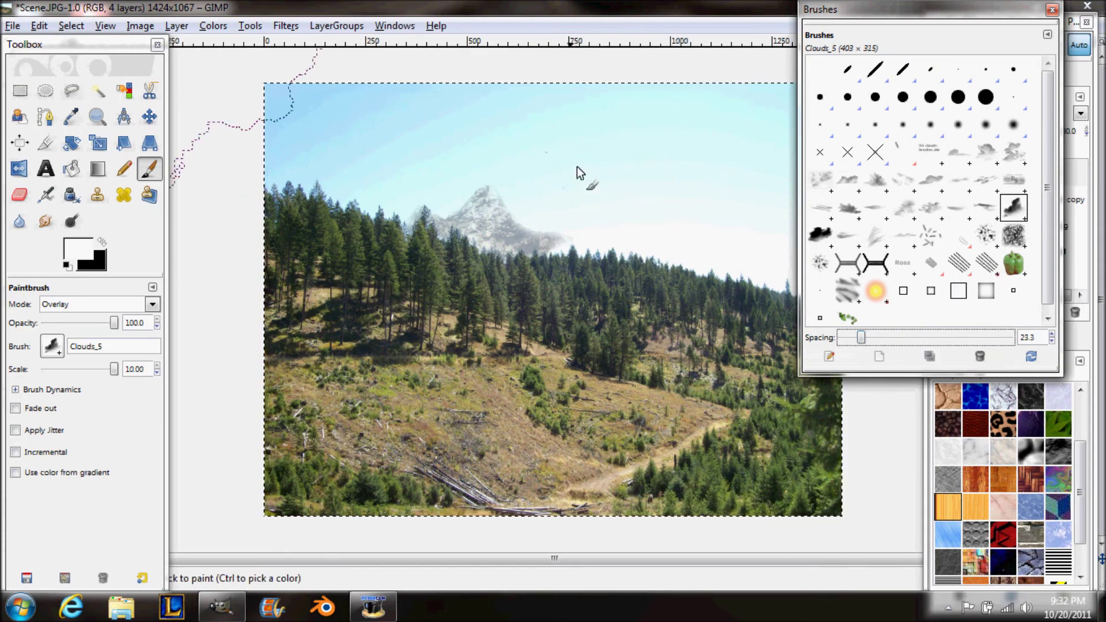
- Set the Paintbrush scale to 1.00 and dab the Clouds_5 brush in the sky left of the mountain
{"action": "left_click", "coordinate": [146, 368]}
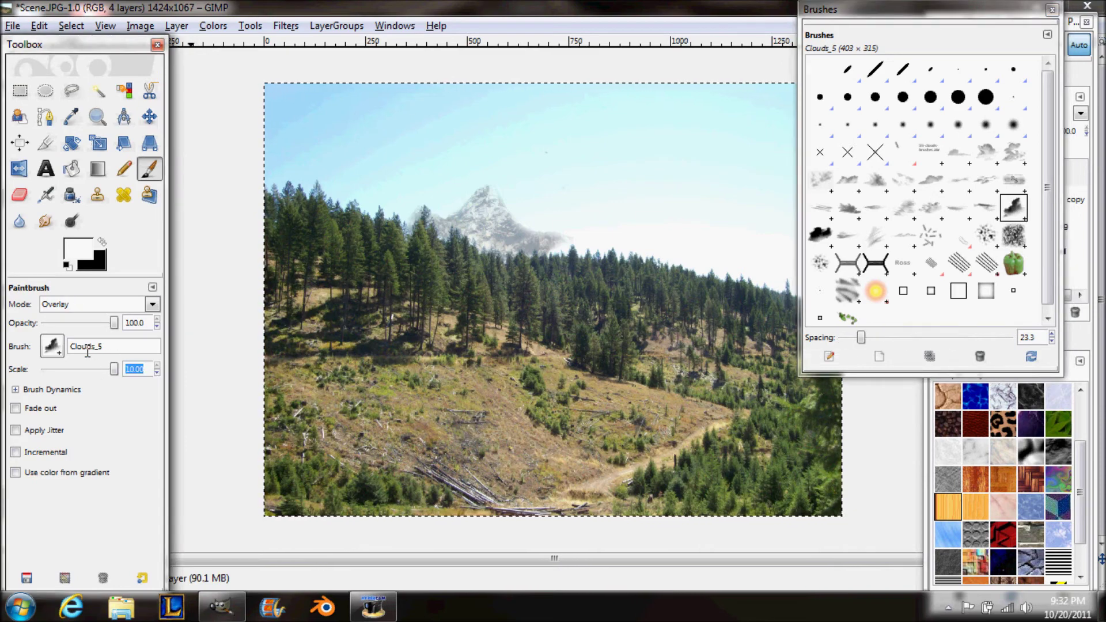
{"action": "type", "text": "1"}
{"action": "key", "text": "Return"}
{"action": "left_click", "coordinate": [389, 159]}
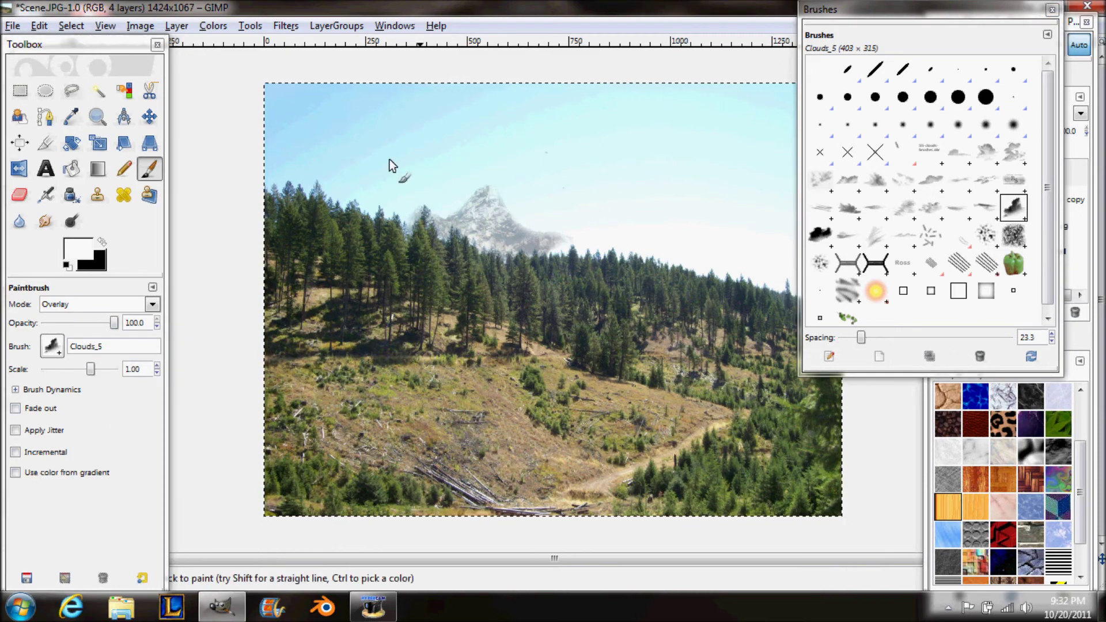
- Choose the Clouds_23 brush and dab it over the mountain with New Layer as the active layer
{"action": "mouse_move", "coordinate": [998, 9]}
{"action": "left_mouse_down"}
{"action": "mouse_move", "coordinate": [916, 33]}
{"action": "mouse_move", "coordinate": [938, 25]}
{"action": "left_mouse_up"}
{"action": "left_click", "coordinate": [1046, 177]}
{"action": "left_click", "coordinate": [567, 155]}
{"action": "left_click", "coordinate": [844, 224]}
{"action": "left_click", "coordinate": [496, 217]}
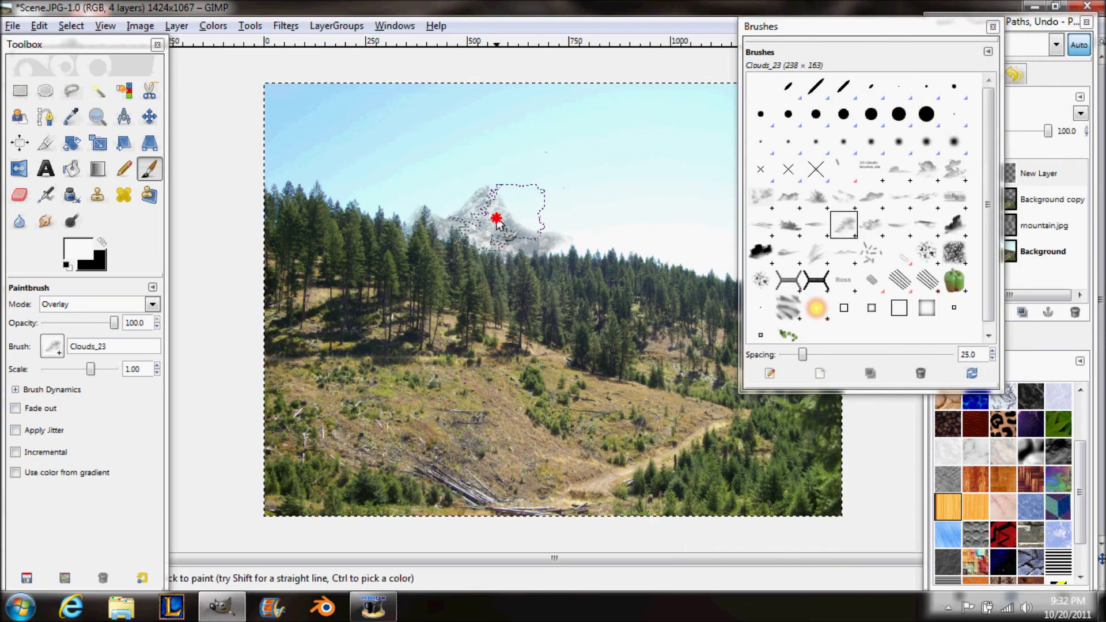
- Try a Clouds_23 dab over the mountain on the mountain.jpg layer and undo it
{"action": "left_click", "coordinate": [1037, 176]}
{"action": "left_click", "coordinate": [1029, 223]}
{"action": "left_click", "coordinate": [501, 230]}
{"action": "key", "text": "ctrl+z"}
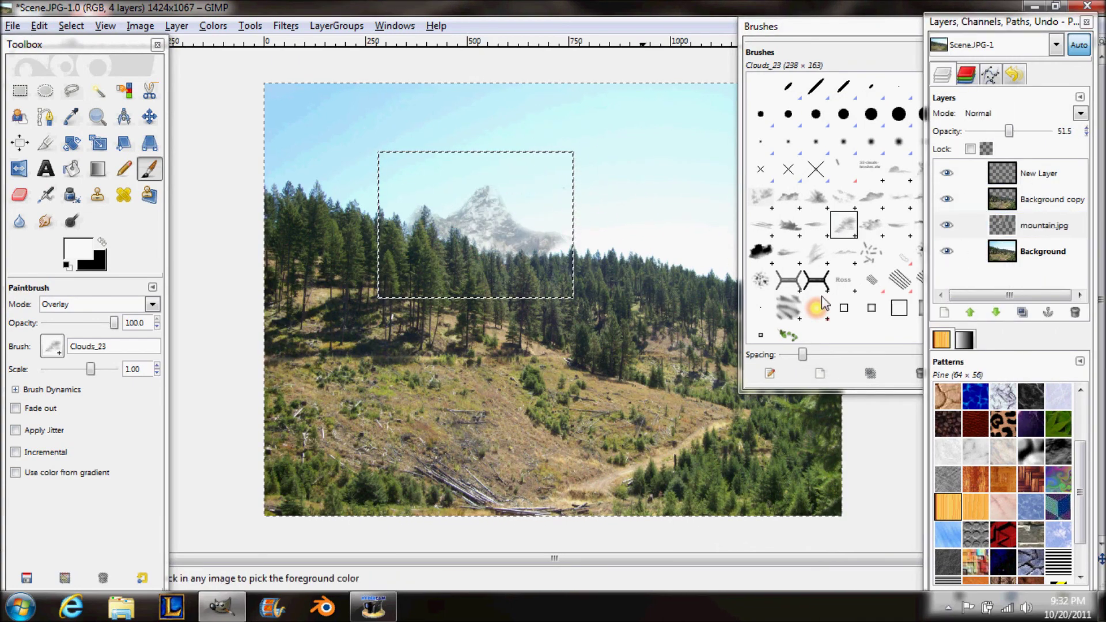
- Make New Layer active, set the Paintbrush mode to Normal and dab Clouds_23 clouds over and around the mountain
{"action": "left_click", "coordinate": [1036, 174]}
{"action": "left_click", "coordinate": [460, 229]}
{"action": "left_click", "coordinate": [92, 304]}
{"action": "left_click", "coordinate": [58, 249]}
{"action": "left_click", "coordinate": [357, 148]}
{"action": "left_click", "coordinate": [548, 166]}
- Move the brush collection window aside and add white clouds in the upper-left sky, using Clouds_22 for the one above the mountain
{"action": "left_click", "coordinate": [816, 197]}
{"action": "left_click_drag", "start_coordinate": [975, 27], "coordinate": [1069, 24]}
{"action": "left_click", "coordinate": [1050, 221]}
{"action": "left_click", "coordinate": [882, 221]}
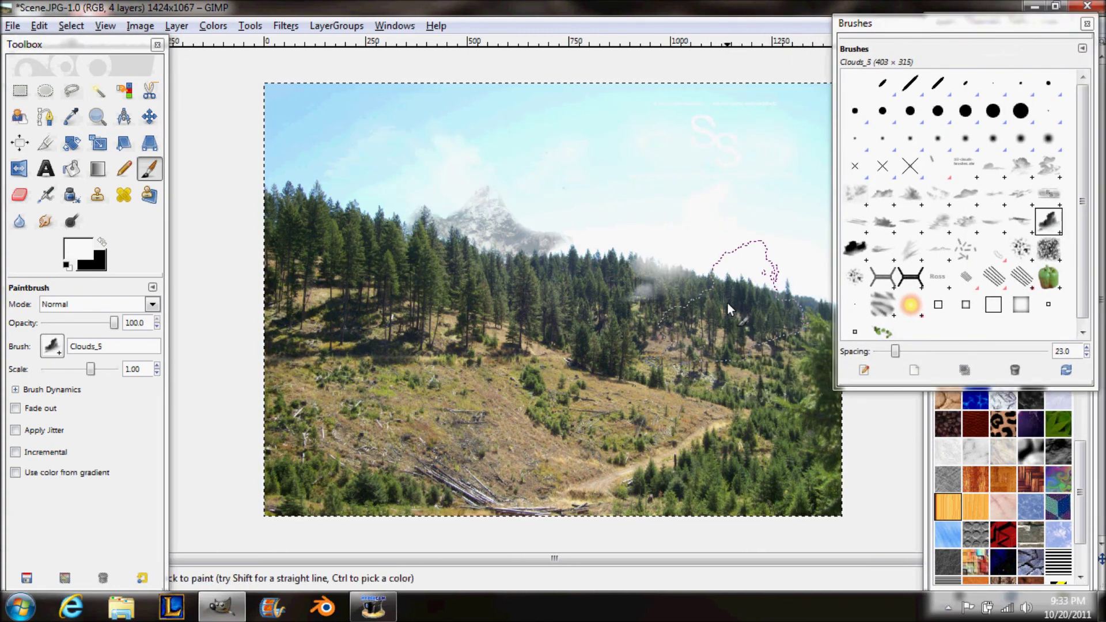
{"action": "left_click", "coordinate": [337, 123]}
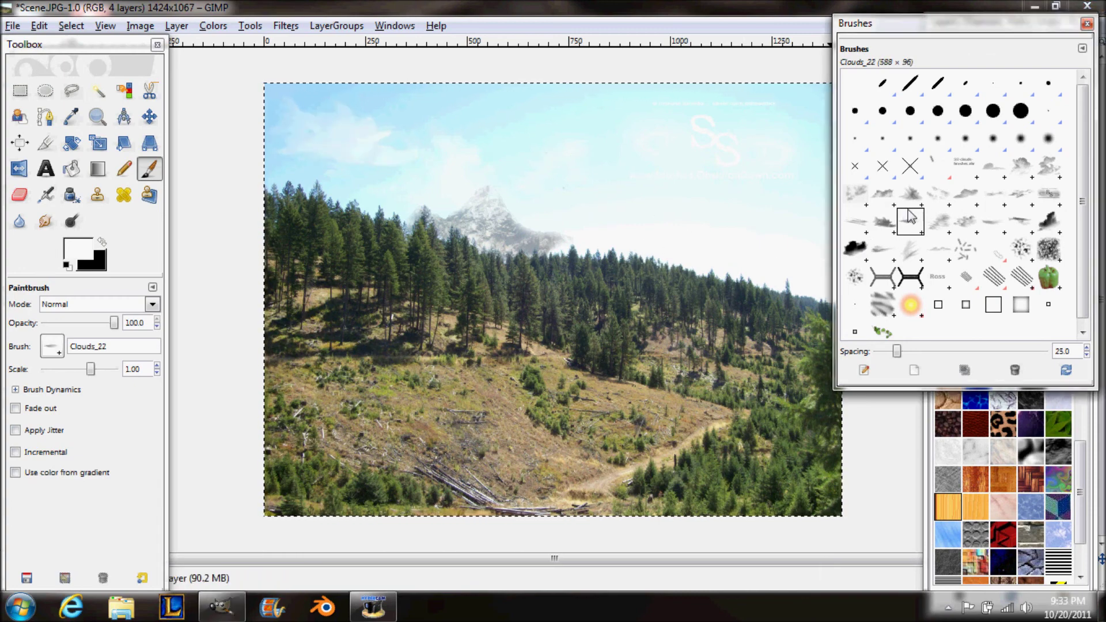
{"action": "left_click", "coordinate": [499, 81]}
- Choose the Clouds_7 brush and set the foreground colour to the saved light purple
{"action": "left_click", "coordinate": [882, 249]}
{"action": "left_click", "coordinate": [78, 249]}
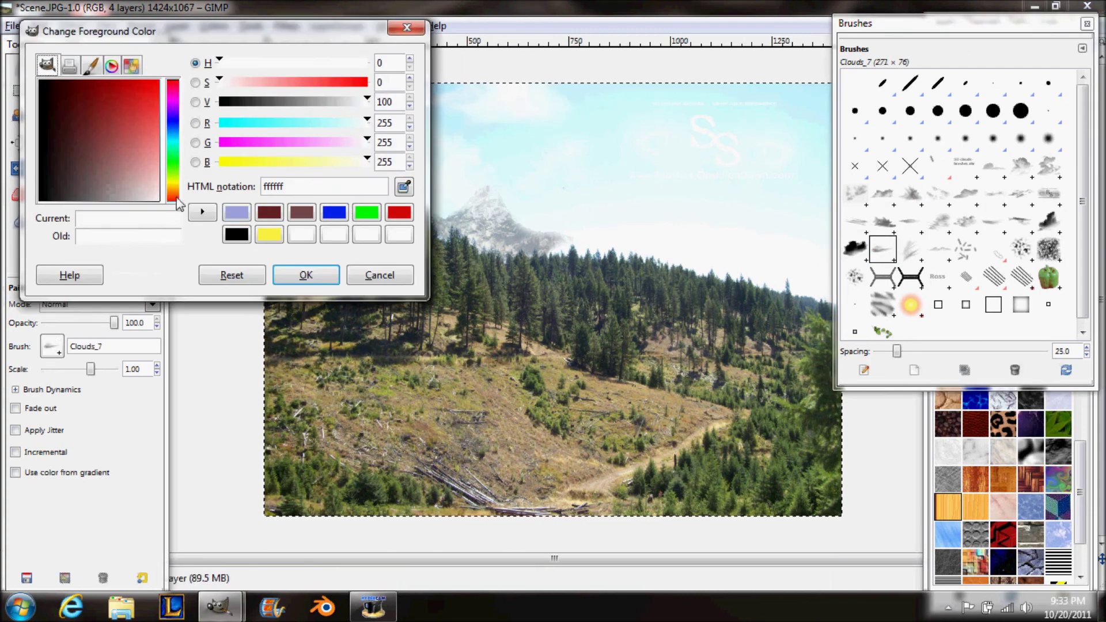
{"action": "left_click_drag", "start_coordinate": [174, 201], "coordinate": [175, 126]}
{"action": "left_click", "coordinate": [234, 213]}
{"action": "left_click", "coordinate": [303, 271]}
- Try light purple Clouds_7 dabs right of the mountain at 100 and 68.2 opacity, undoing each one
{"action": "left_click", "coordinate": [648, 203]}
{"action": "key", "text": "ctrl+z"}
{"action": "left_click_drag", "start_coordinate": [114, 323], "coordinate": [92, 323]}
{"action": "left_click", "coordinate": [623, 187]}
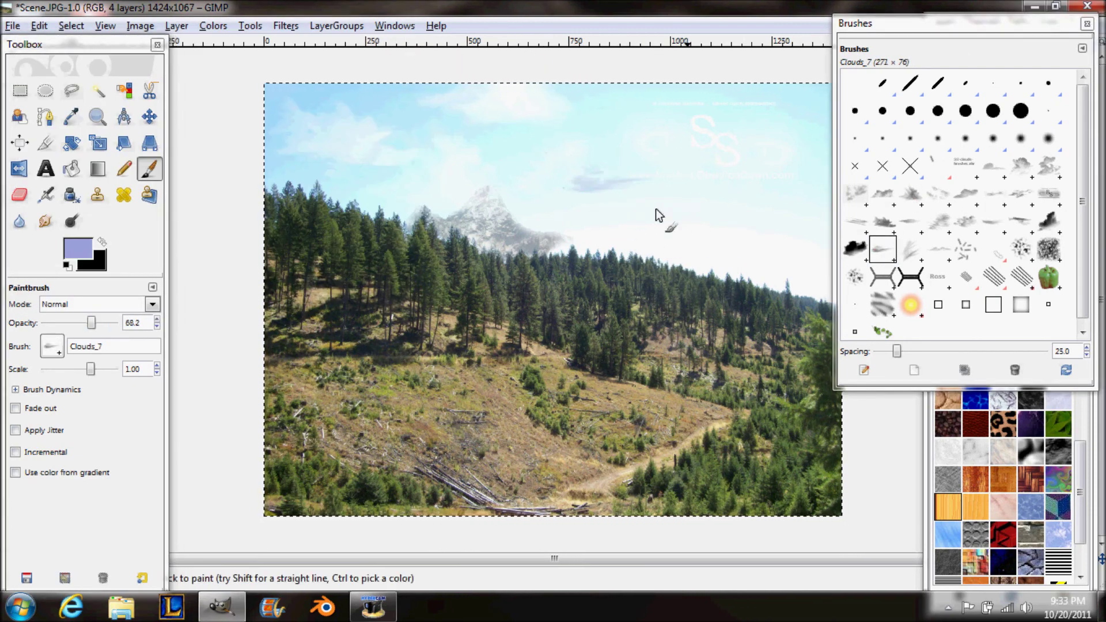
{"action": "key", "text": "ctrl+z"}
- Lower the Paintbrush opacity to 22.4 and add faint purple clouds in the sky right of the mountain with several cloud brushes, including Clouds_24
{"action": "left_click", "coordinate": [883, 193]}
{"action": "mouse_move", "coordinate": [90, 369]}
{"action": "left_mouse_down"}
{"action": "mouse_move", "coordinate": [79, 369]}
{"action": "mouse_move", "coordinate": [91, 370]}
{"action": "left_mouse_up"}
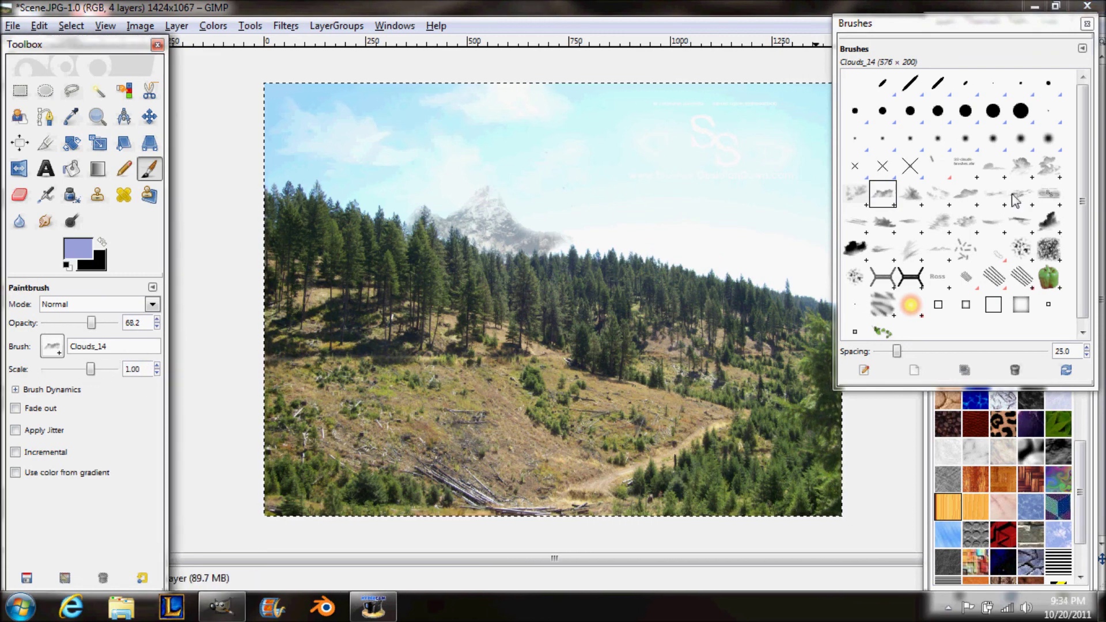
{"action": "left_click", "coordinate": [1049, 166]}
{"action": "left_click", "coordinate": [579, 162]}
{"action": "key", "text": "ctrl+z"}
{"action": "left_click_drag", "start_coordinate": [91, 323], "coordinate": [61, 323]}
{"action": "left_click", "coordinate": [624, 162]}
{"action": "left_click", "coordinate": [965, 221]}
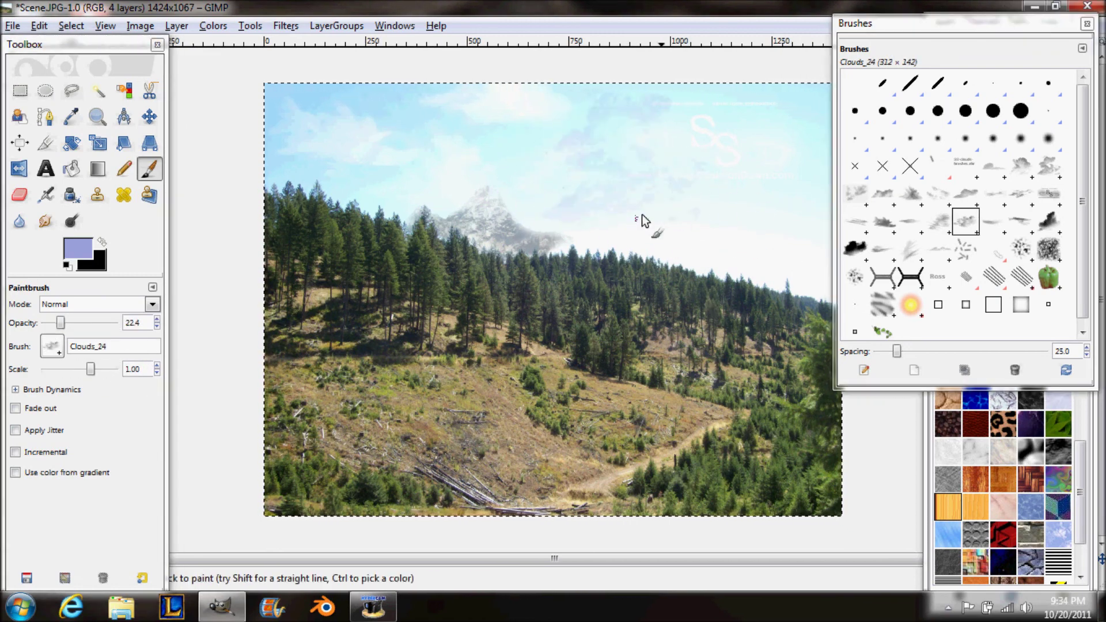
{"action": "left_click", "coordinate": [966, 194]}
- Restore white as the foreground colour, choose Clouds_16 at 43.5 opacity and close the brush collection window
{"action": "left_click", "coordinate": [66, 265]}
{"action": "left_click", "coordinate": [101, 242]}
{"action": "left_click", "coordinate": [937, 193]}
{"action": "mouse_move", "coordinate": [60, 323]}
{"action": "left_mouse_down"}
{"action": "mouse_move", "coordinate": [50, 323]}
{"action": "mouse_move", "coordinate": [74, 323]}
{"action": "left_mouse_up"}
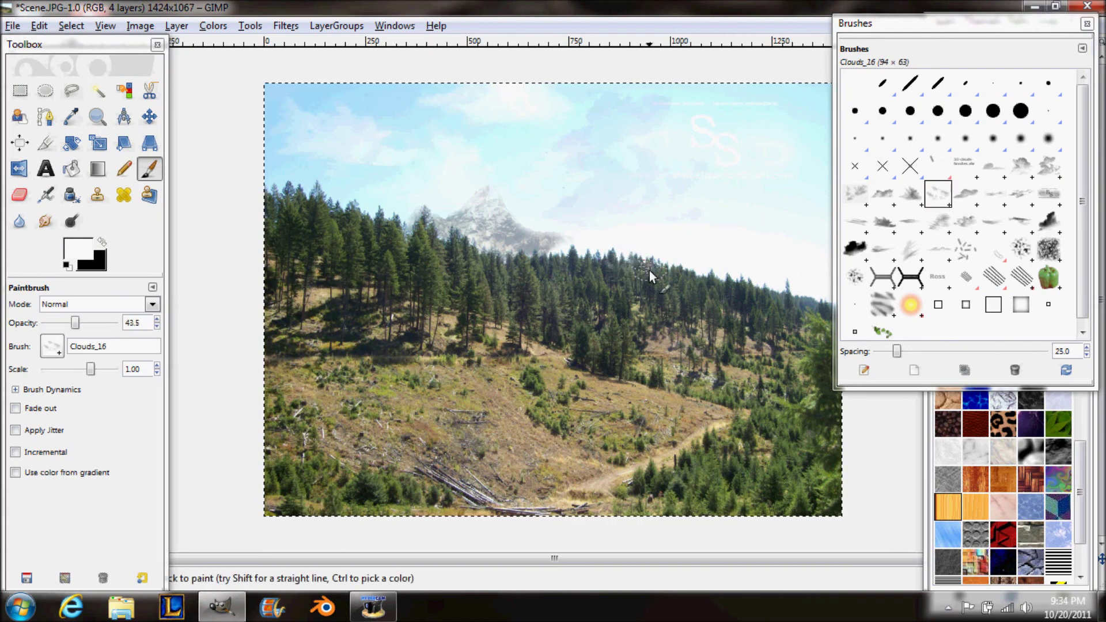
{"action": "left_click", "coordinate": [1086, 23]}
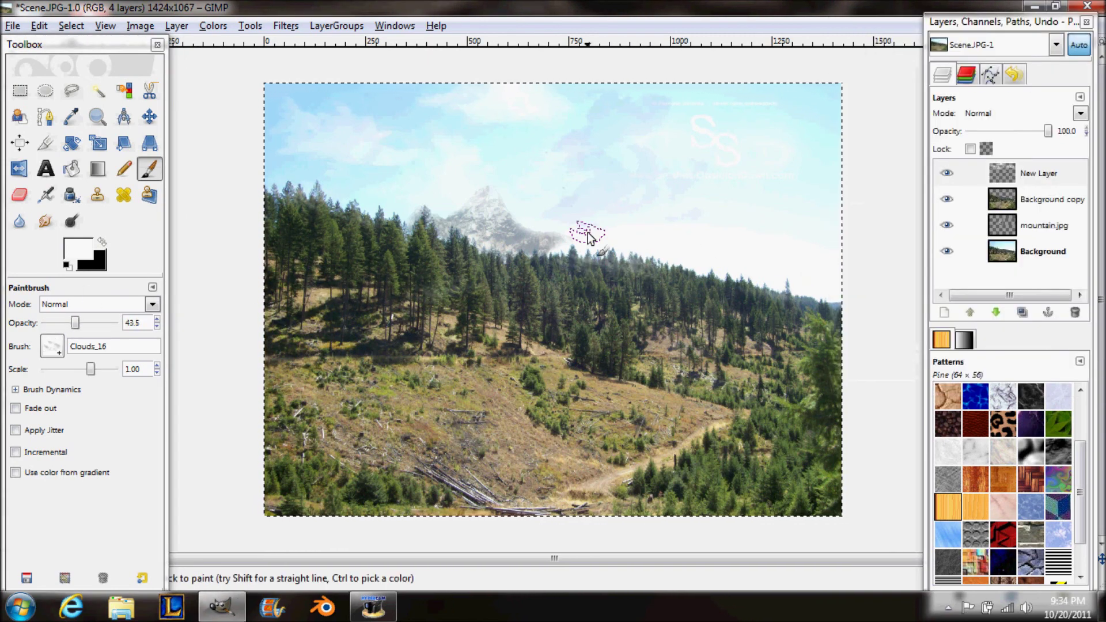
- Make the mountain.jpg layer active and switch to the Eraser
{"action": "left_click", "coordinate": [1043, 226]}
{"action": "left_click", "coordinate": [19, 195]}
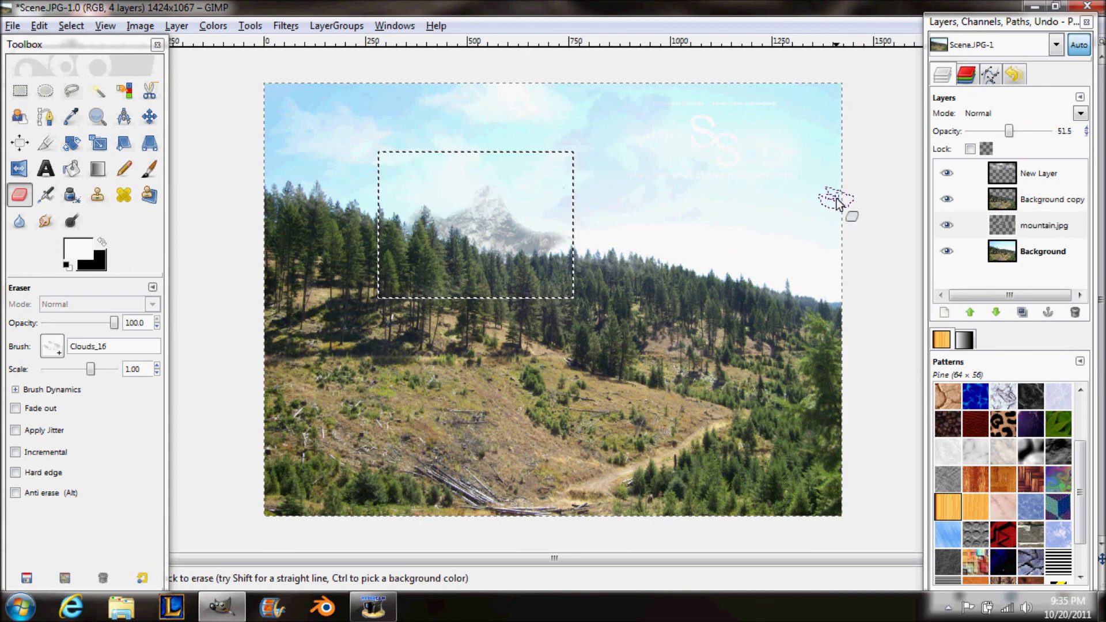